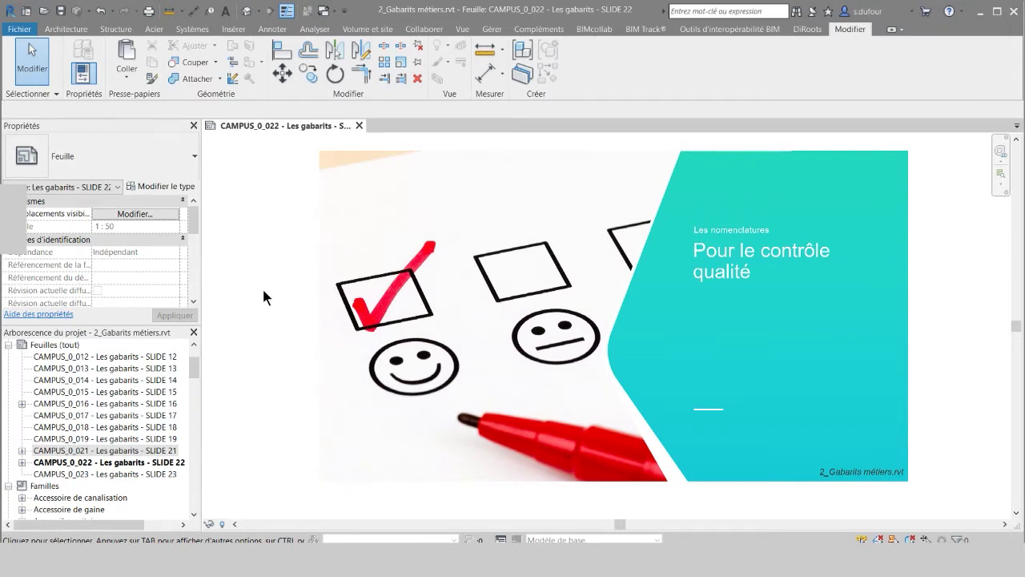
# Zoom and pan the sheet to enlarge the DTU 60.11 pipe-diameter table beside Calculs EP.
pyautogui.scroll(-3, 297, 304)
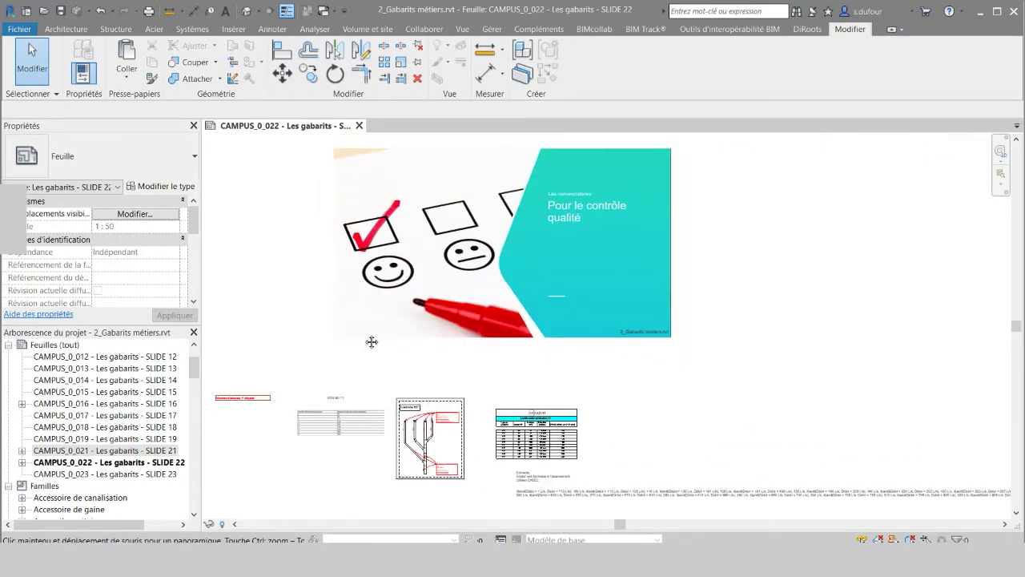
pyautogui.moveTo(372, 342)
pyautogui.mouseDown(button='middle')
pyautogui.moveTo(478, 273)
pyautogui.moveTo(442, 256)
pyautogui.mouseUp(button='middle')
pyautogui.scroll(3, 473, 277)
pyautogui.scroll(2, 464, 277)
pyautogui.moveTo(647, 408); pyautogui.dragTo(414, 366, button='middle')
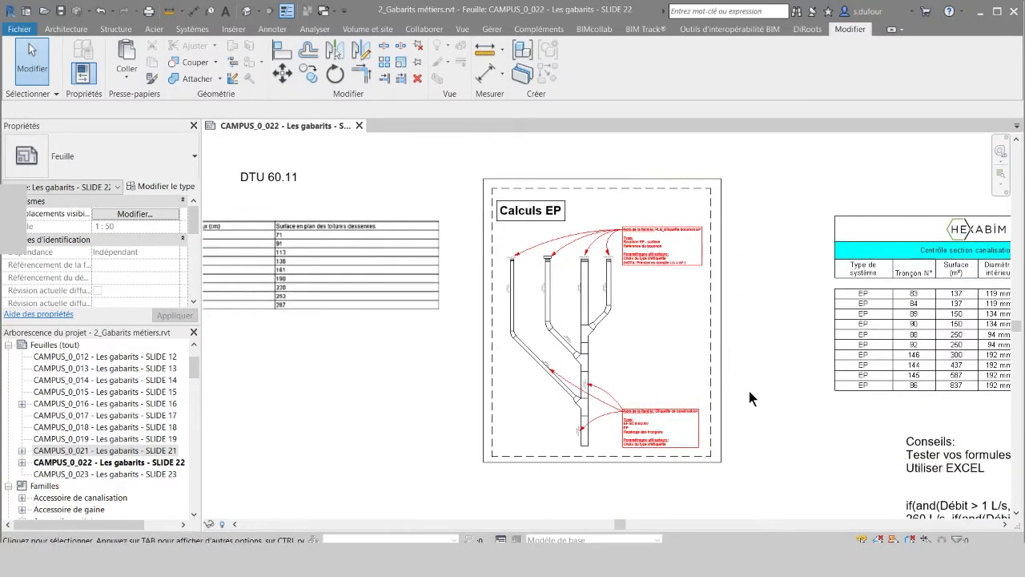
pyautogui.moveTo(329, 370); pyautogui.dragTo(550, 421, button='middle')
pyautogui.scroll(1, 550, 421)
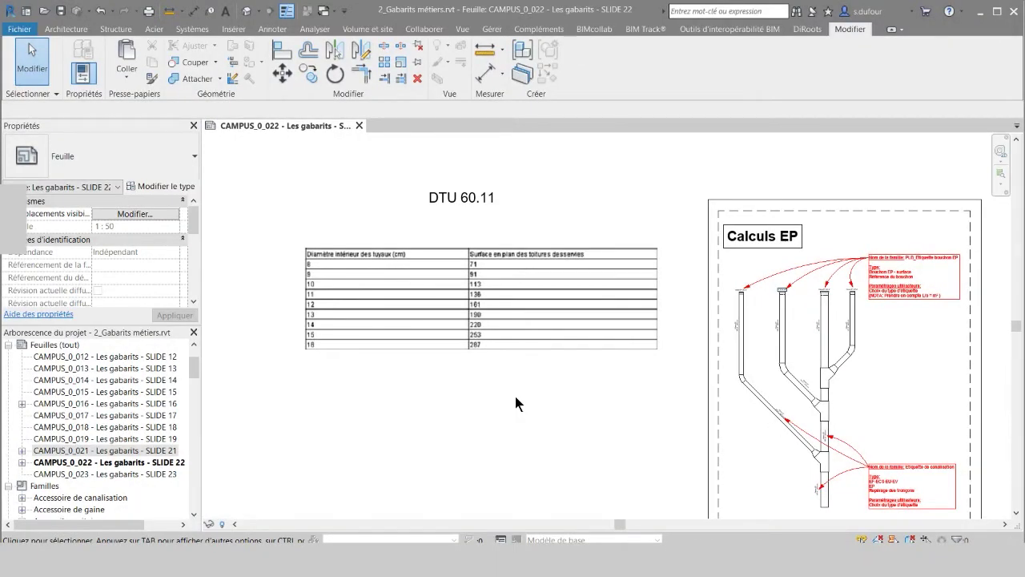
pyautogui.scroll(-2, 516, 397)
pyautogui.scroll(-1, 515, 397)
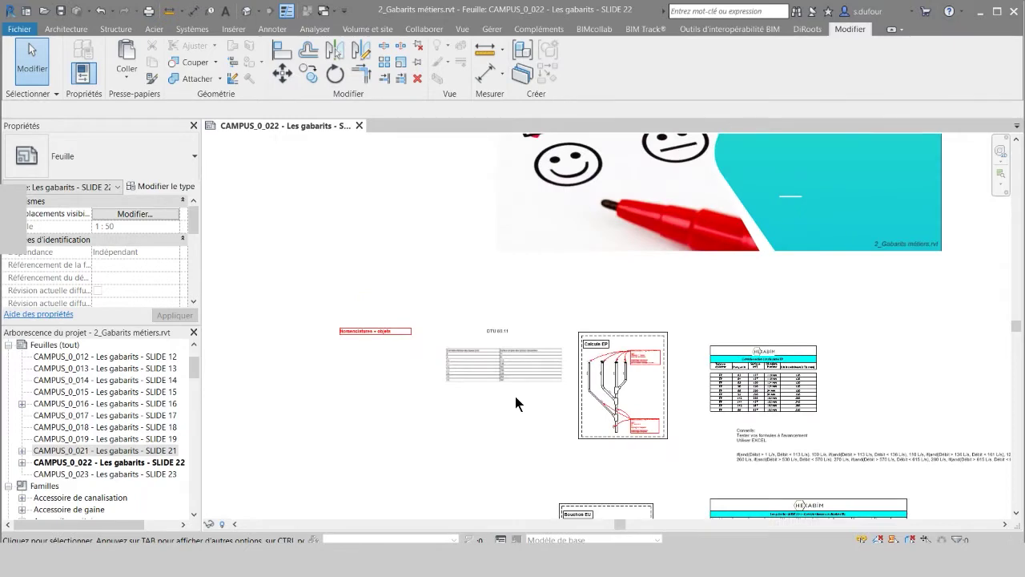
pyautogui.scroll(3, 514, 394)
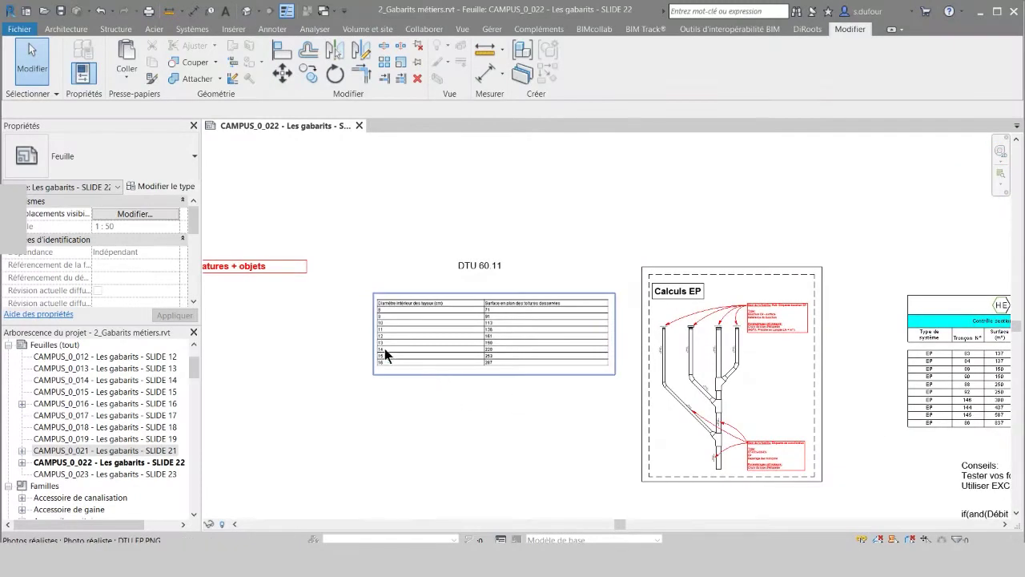
pyautogui.moveTo(287, 326); pyautogui.dragTo(382, 325, button='middle')
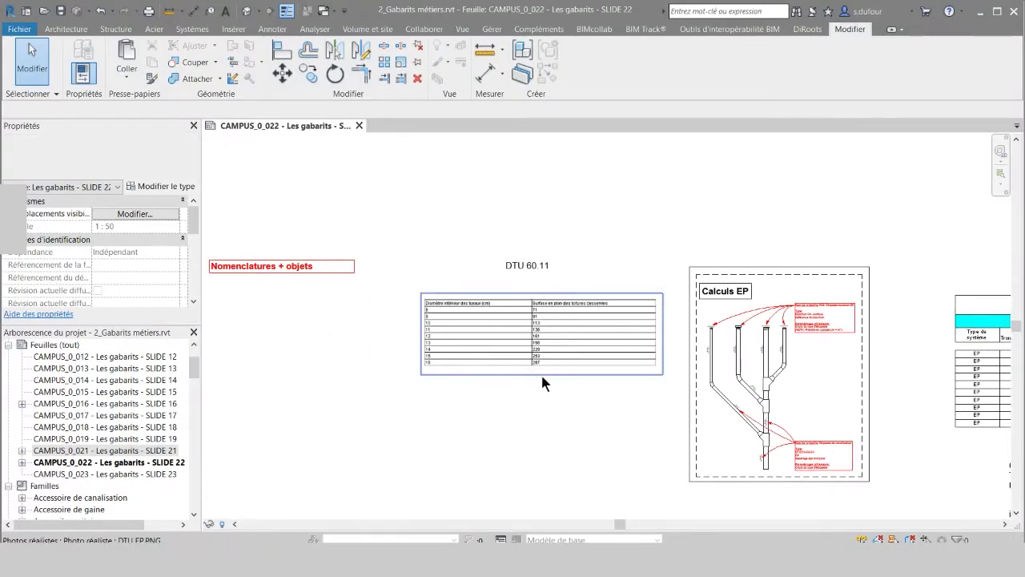
pyautogui.scroll(3, 542, 382)
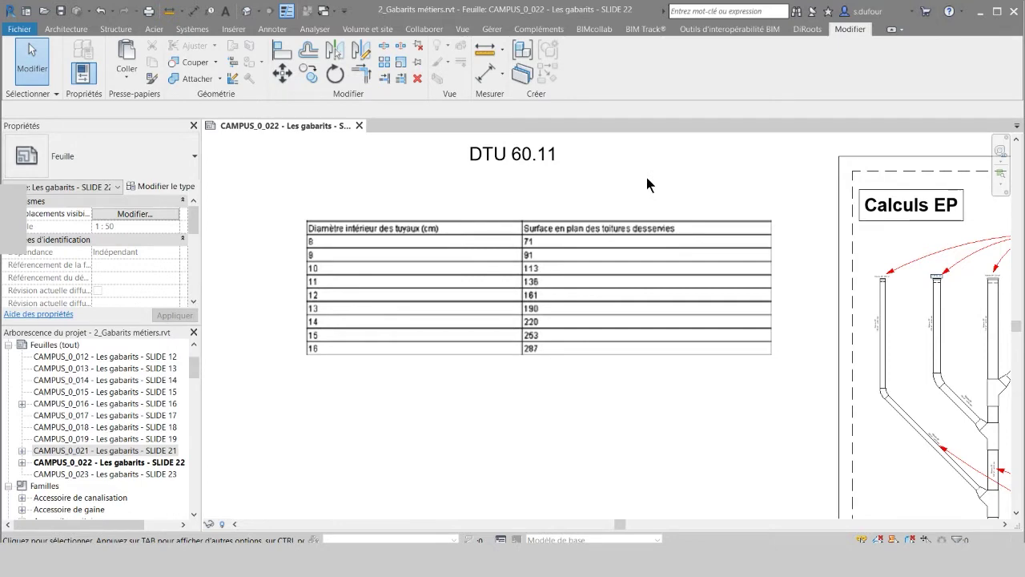
# Zoom in on the tops of the EP pipes and their Attente EP cap labels.
pyautogui.scroll(-2, 646, 177)
pyautogui.moveTo(881, 297)
pyautogui.mouseDown(button='middle')
pyautogui.moveTo(664, 297)
pyautogui.moveTo(636, 326)
pyautogui.mouseUp(button='middle')
pyautogui.scroll(4, 663, 288)
pyautogui.scroll(3, 521, 226)
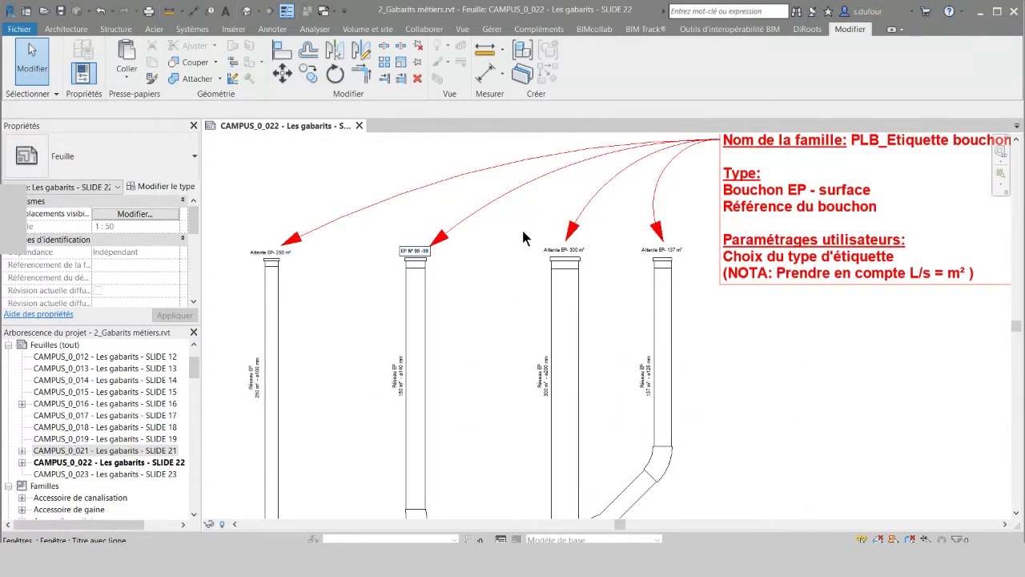
pyautogui.scroll(2, 479, 273)
pyautogui.moveTo(479, 273); pyautogui.dragTo(650, 274, button='middle')
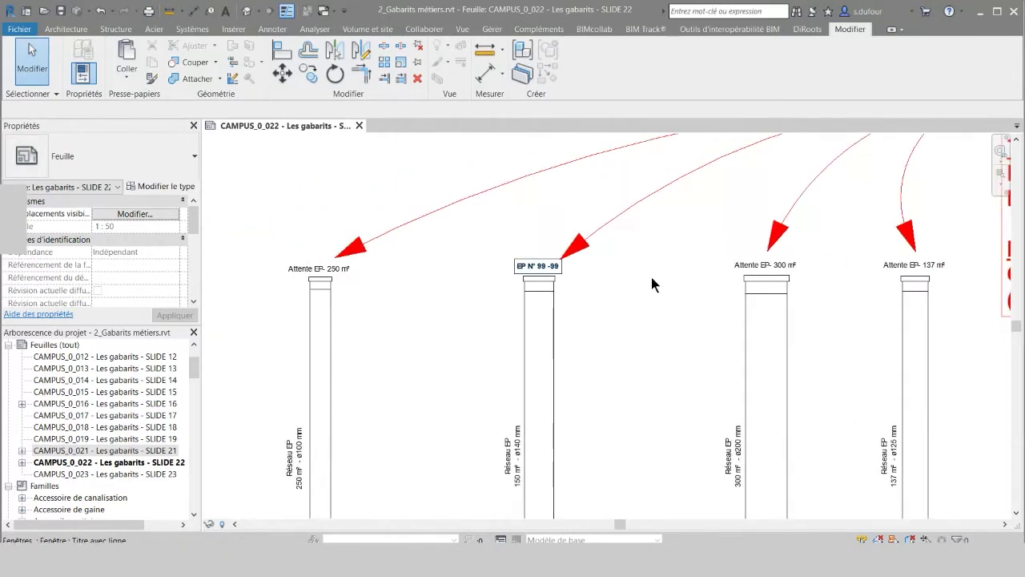
# Inspect the 300 m² pipe cap's type list and properties without changing anything.
pyautogui.click(761, 285)
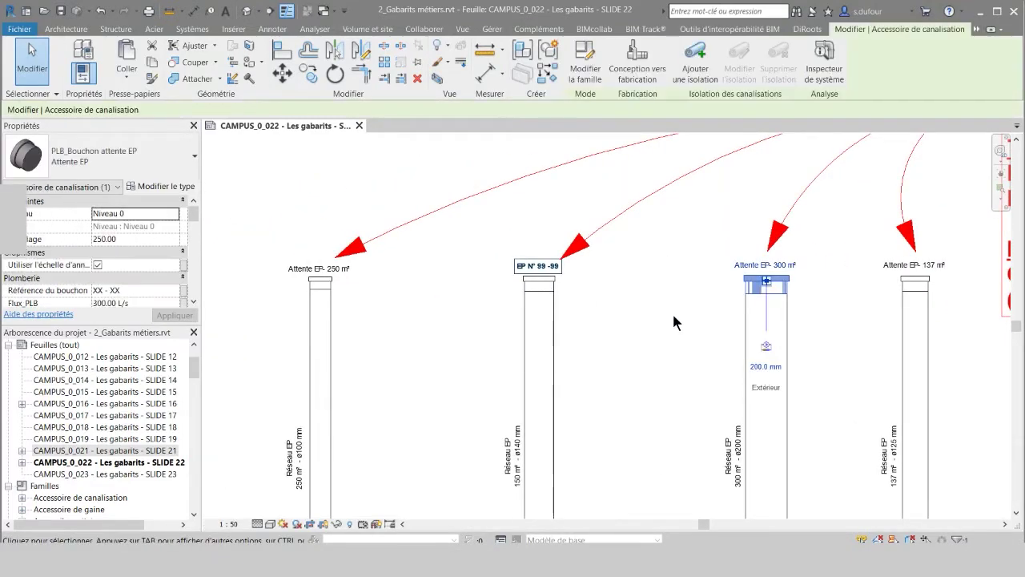
pyautogui.click(149, 157)
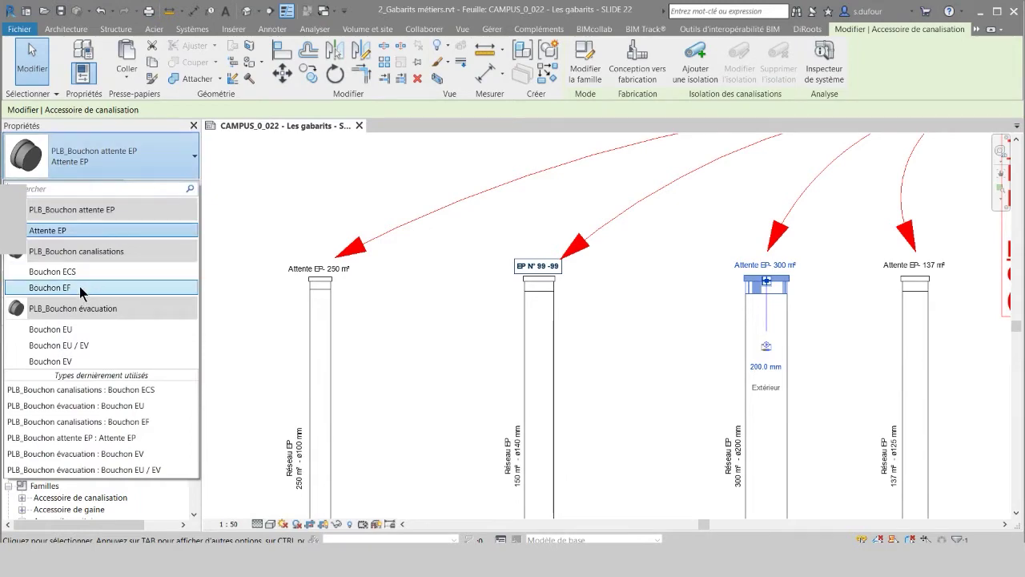
pyautogui.press('Escape')
pyautogui.press('Escape')
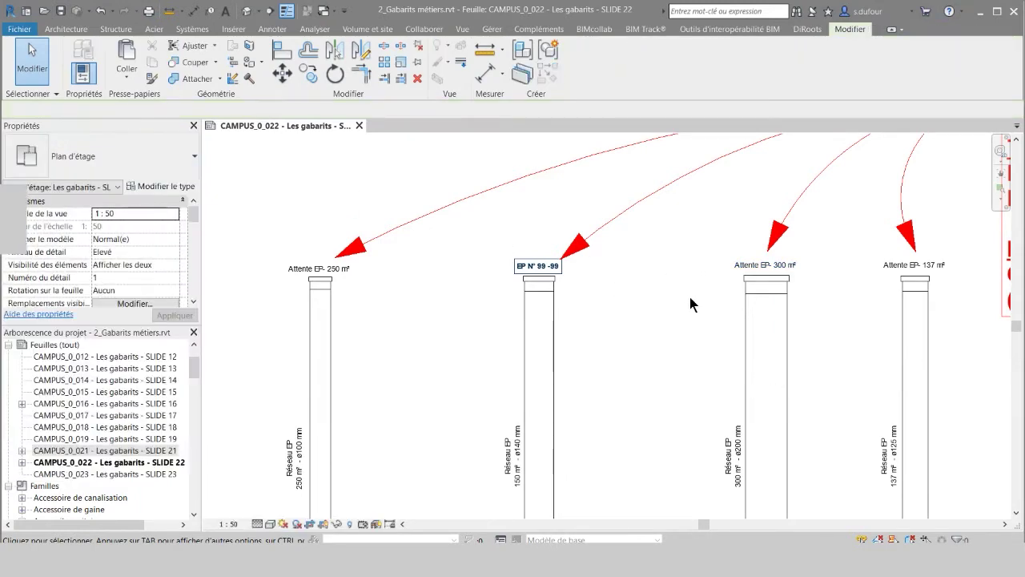
pyautogui.click(765, 293)
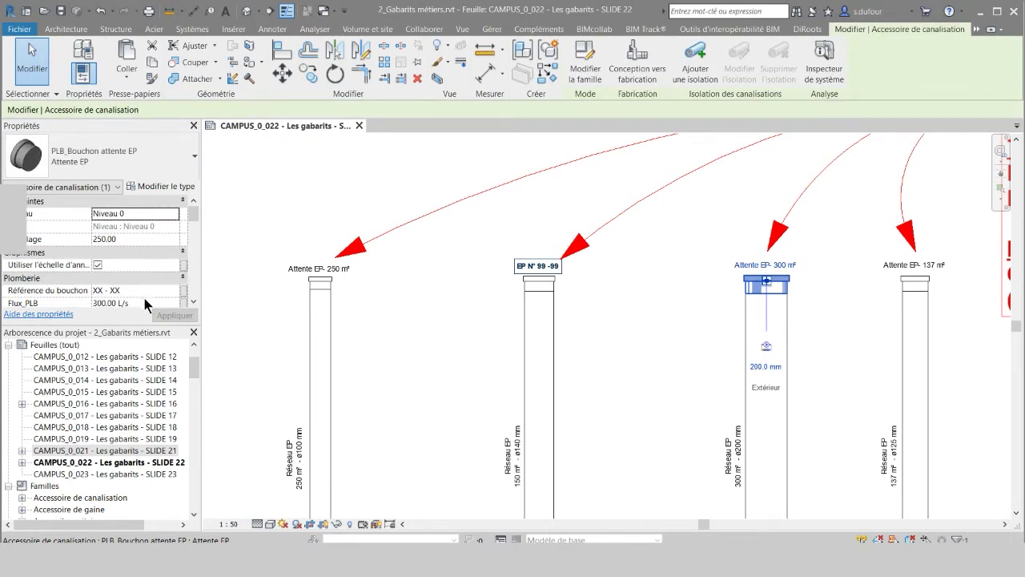
pyautogui.click(193, 304)
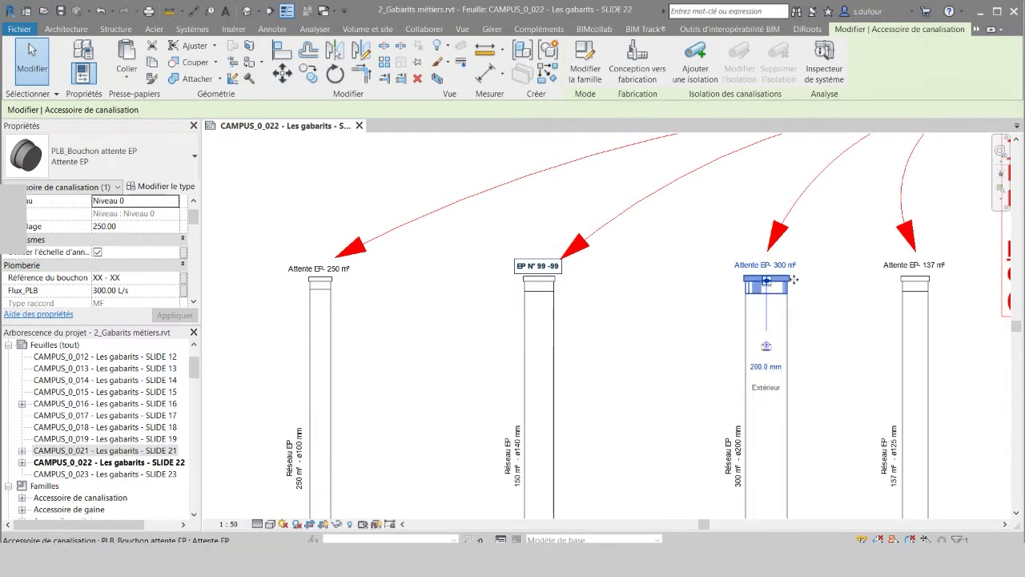
# Pan and zoom across the pipe bends and label notes to reach the HEXABIM section schedule.
pyautogui.click(819, 293)
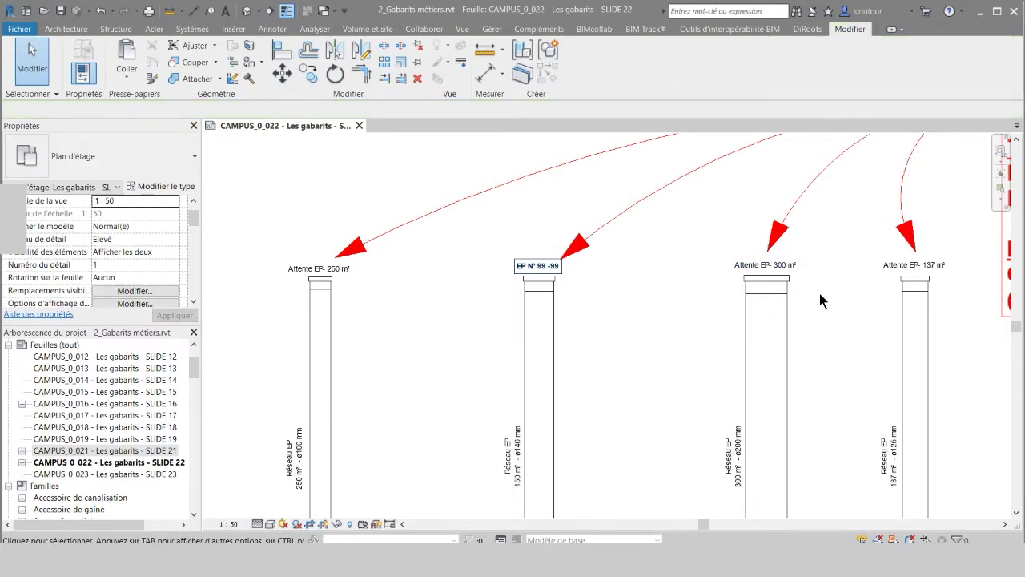
pyautogui.scroll(-2, 819, 293)
pyautogui.moveTo(836, 329); pyautogui.dragTo(705, 243, button='middle')
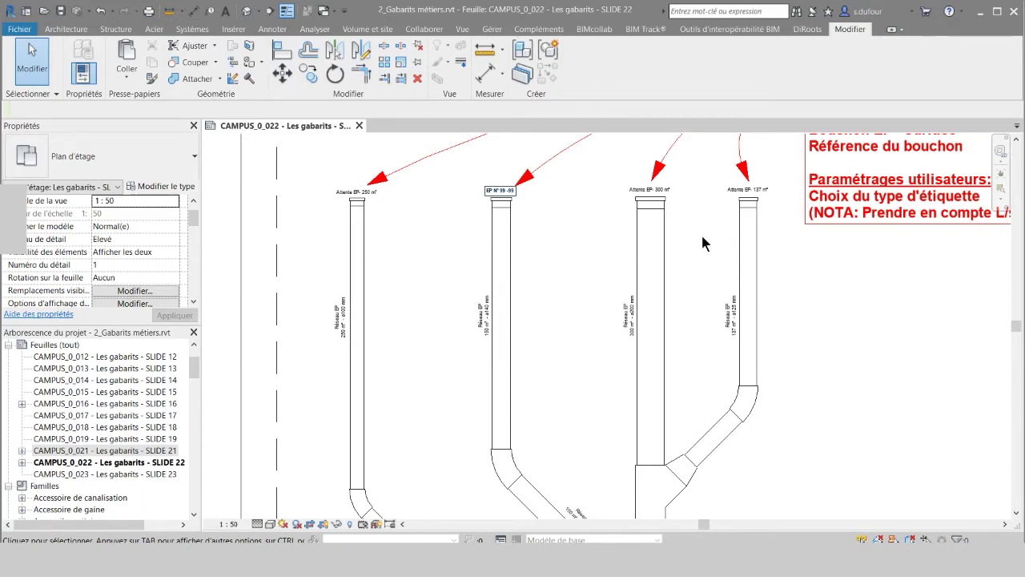
pyautogui.scroll(2, 699, 226)
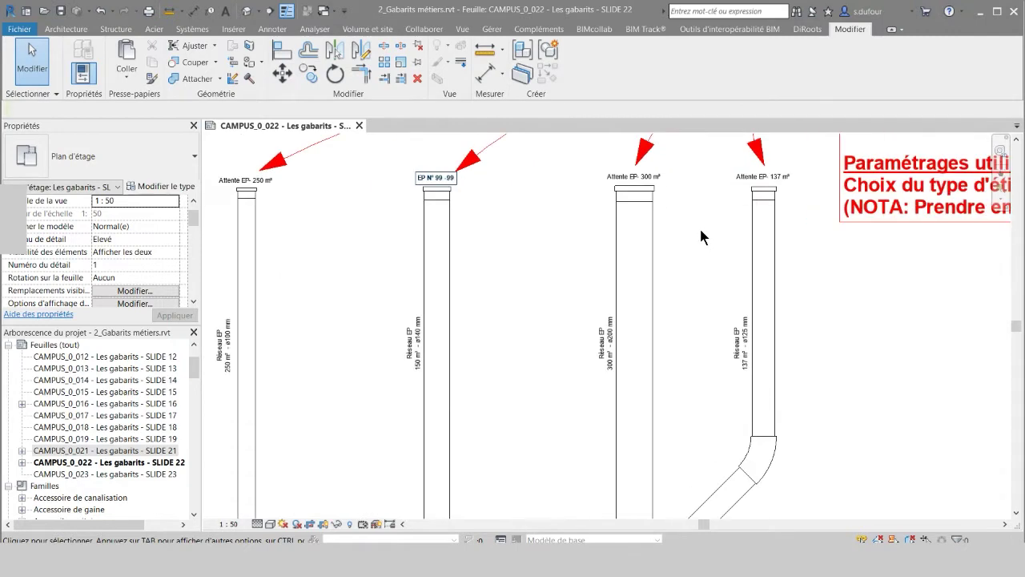
pyautogui.moveTo(699, 226); pyautogui.dragTo(583, 150, button='middle')
pyautogui.scroll(-1, 570, 188)
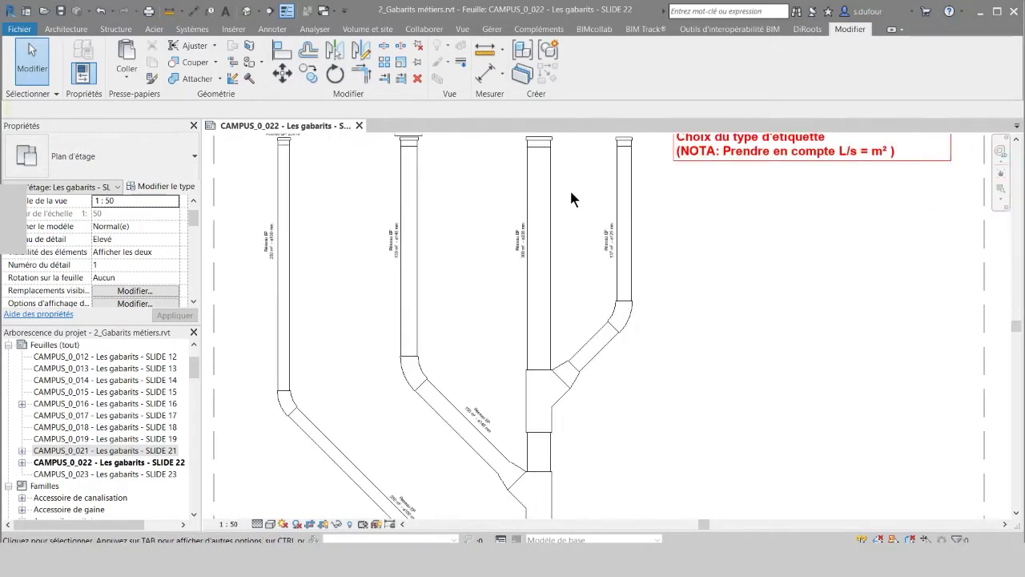
pyautogui.scroll(-1, 571, 199)
pyautogui.moveTo(692, 469)
pyautogui.mouseDown(button='middle')
pyautogui.moveTo(698, 301)
pyautogui.moveTo(606, 157)
pyautogui.mouseUp(button='middle')
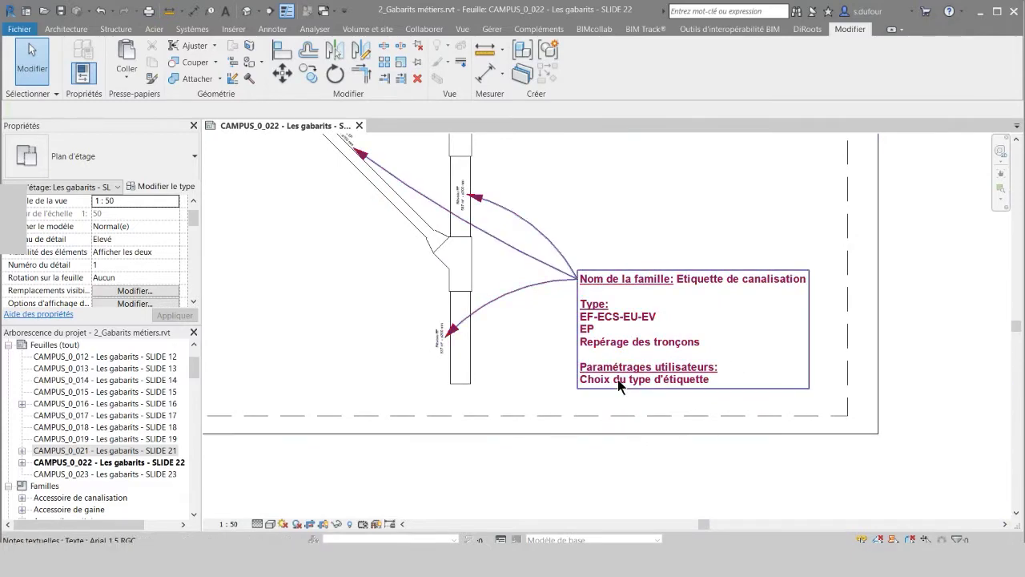
pyautogui.scroll(-2, 617, 379)
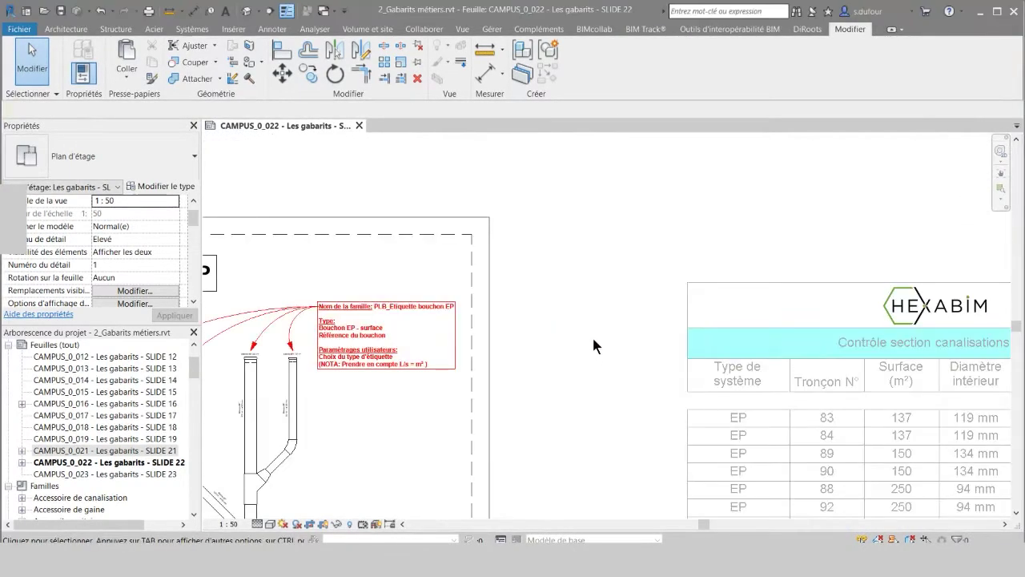
# Leave the drawing viewport and open the placed Contrôle section canalisations EP schedule in its own view.
pyautogui.moveTo(606, 324); pyautogui.dragTo(478, 256, button='middle')
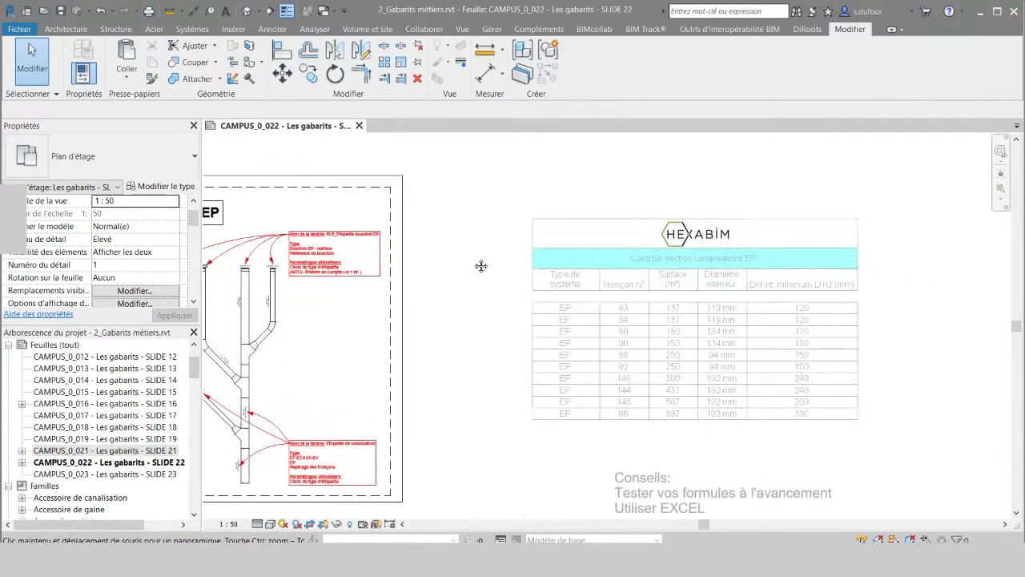
pyautogui.doubleClick(486, 332)
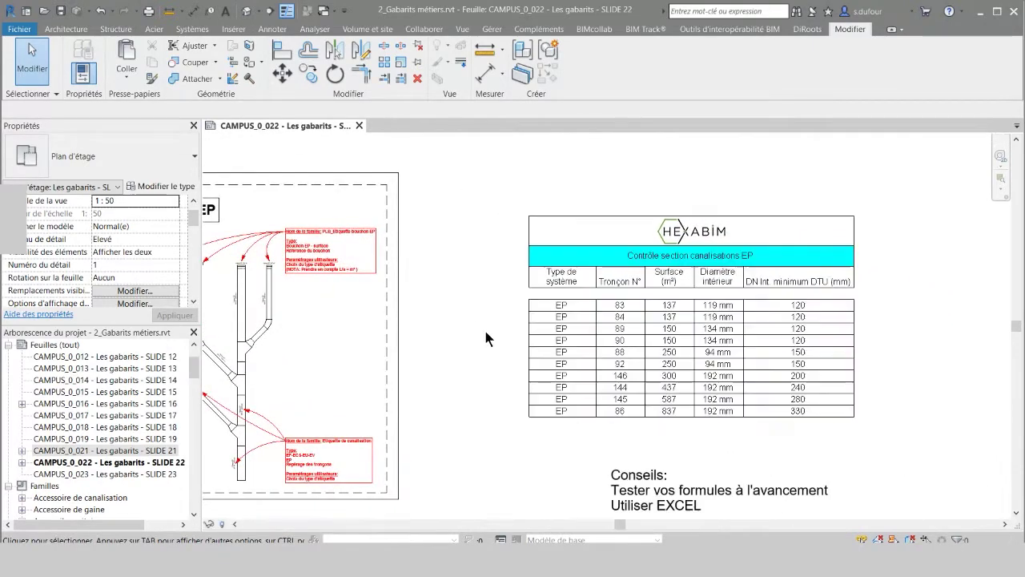
pyautogui.click(762, 348)
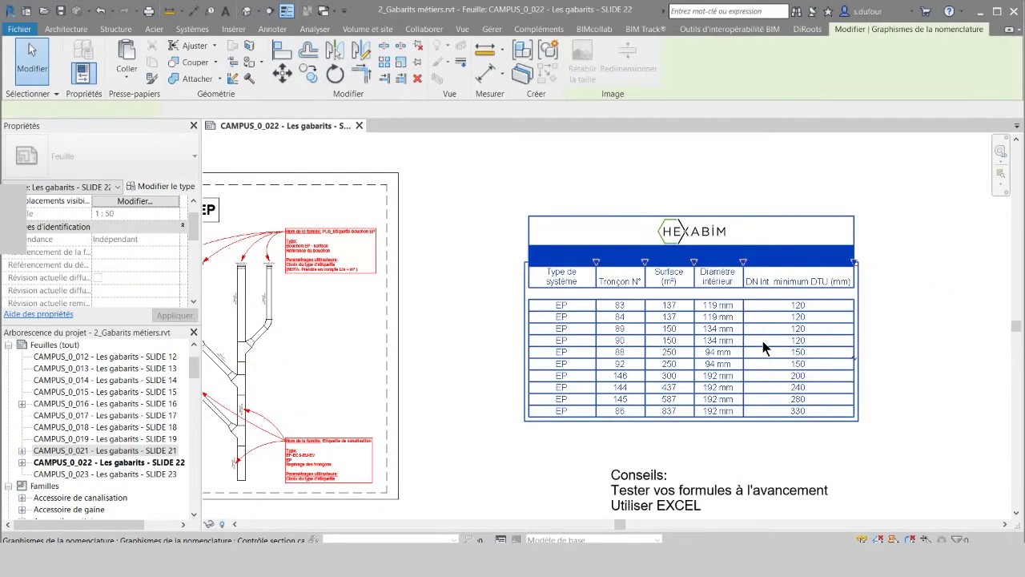
pyautogui.doubleClick(764, 354)
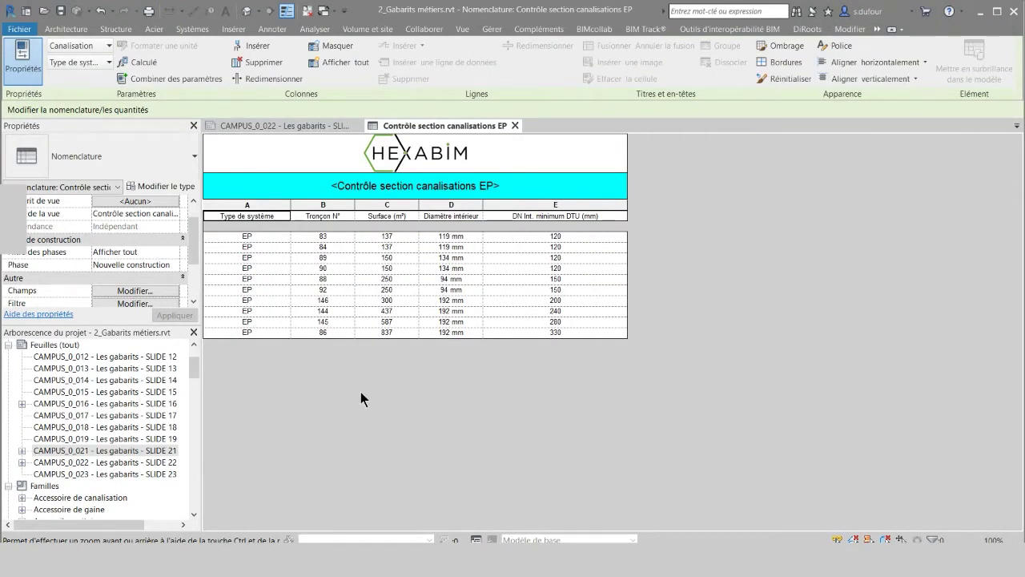
# Delete the Type de système column from the EP schedule and open its Fields settings.
pyautogui.click(267, 206)
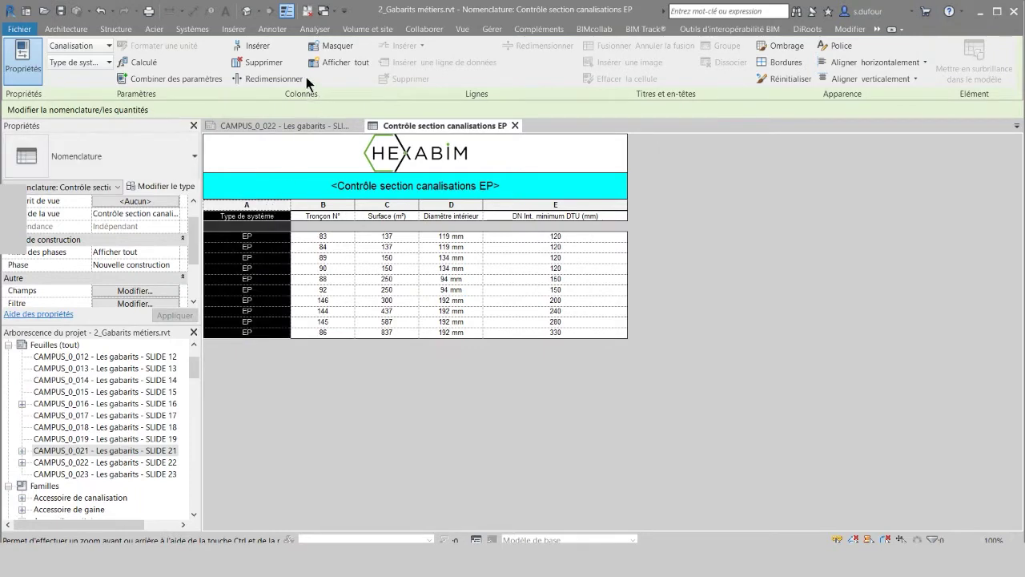
pyautogui.click(263, 63)
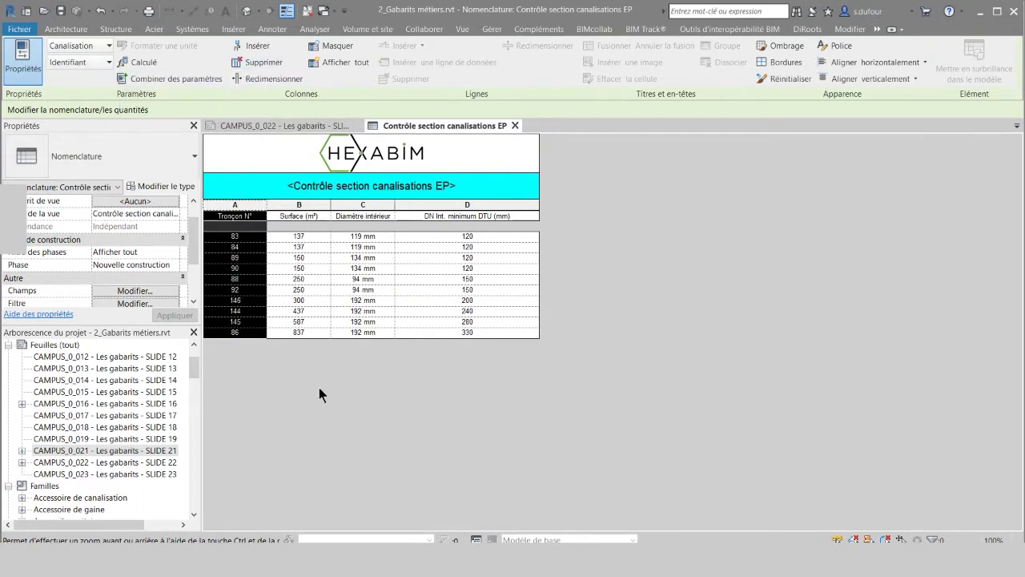
pyautogui.click(294, 311)
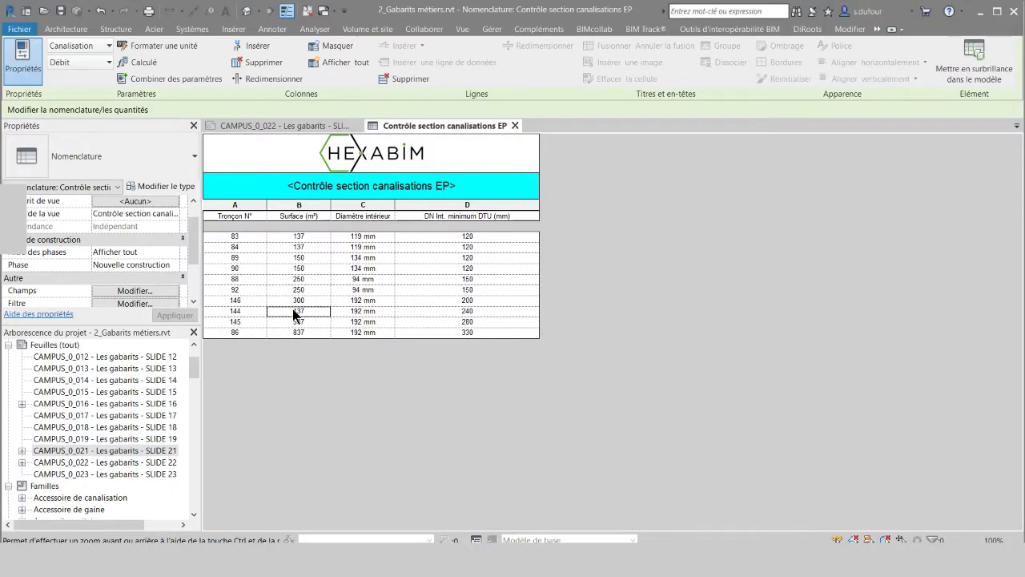
pyautogui.click(242, 236)
pyautogui.click(142, 292)
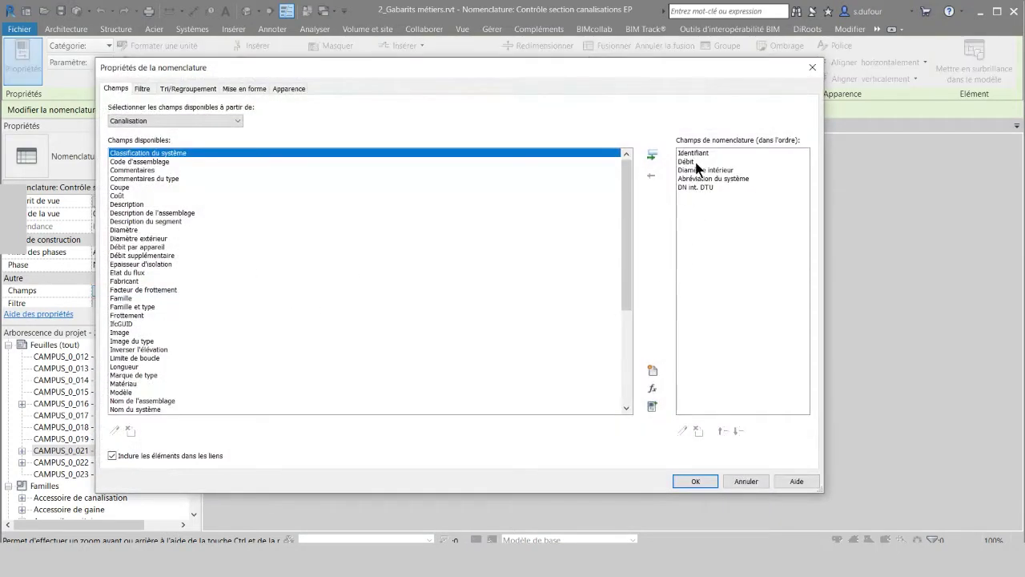
# Review the Débit, Diamètre intérieur and Surface (m²) headings on Formatting, then cancel unchanged.
pyautogui.click(694, 161)
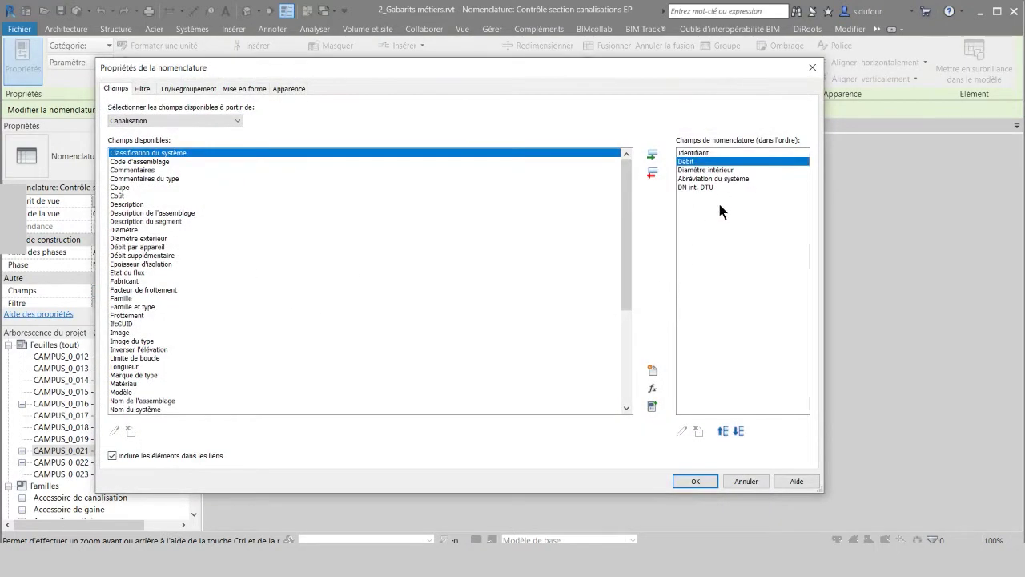
pyautogui.click(243, 86)
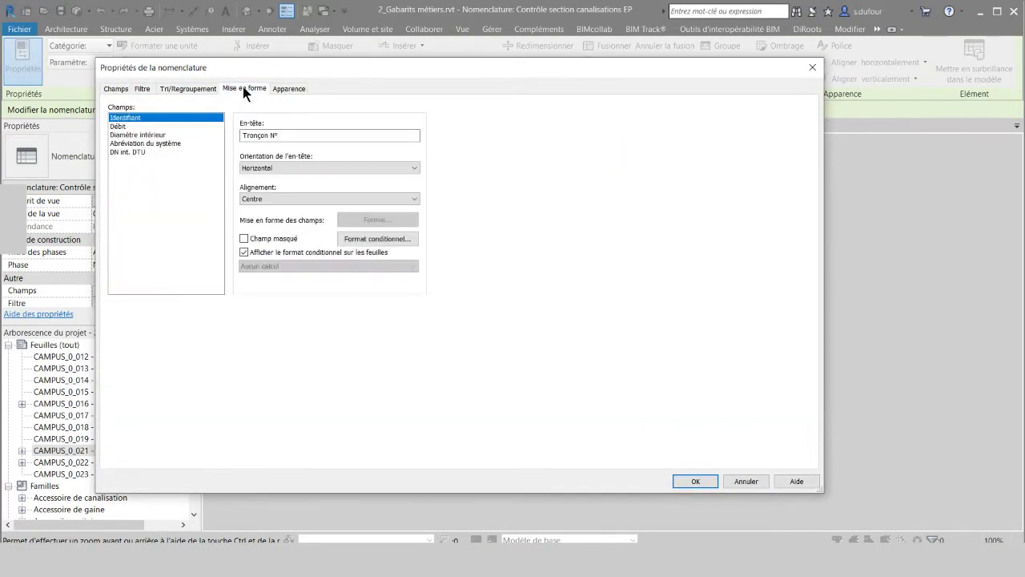
pyautogui.click(269, 138)
pyautogui.click(128, 135)
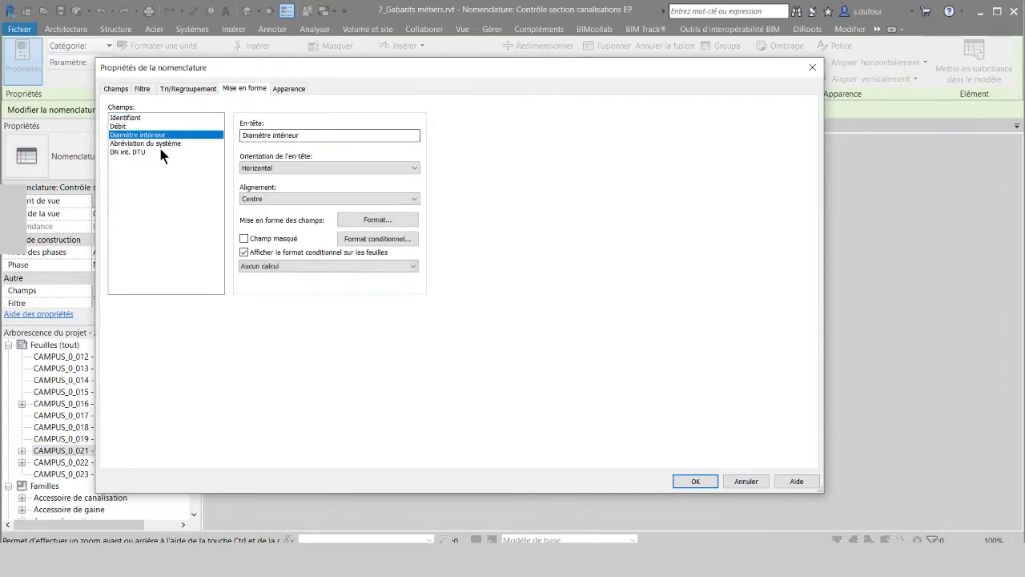
pyautogui.click(136, 126)
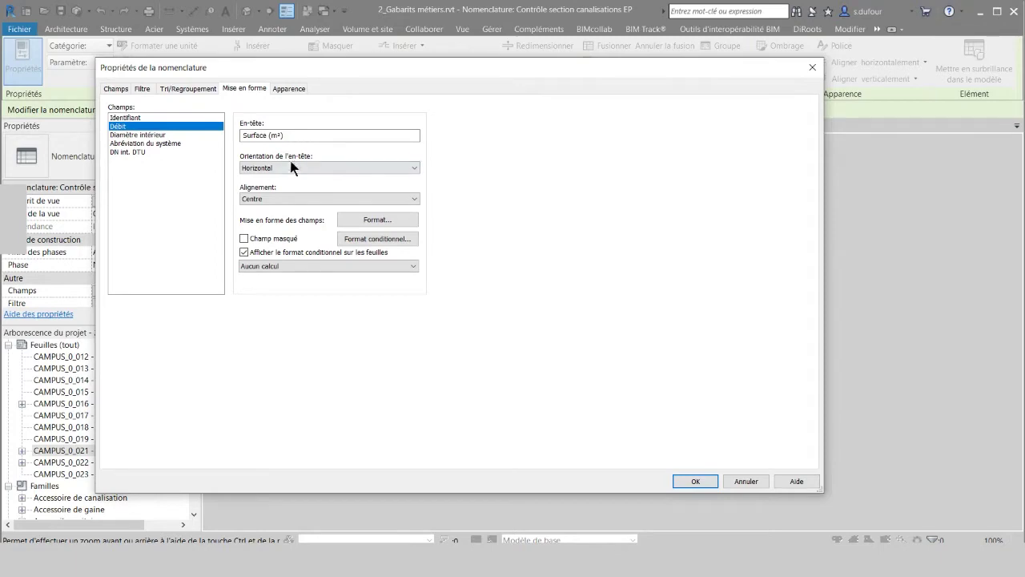
pyautogui.moveTo(294, 135); pyautogui.dragTo(238, 134)
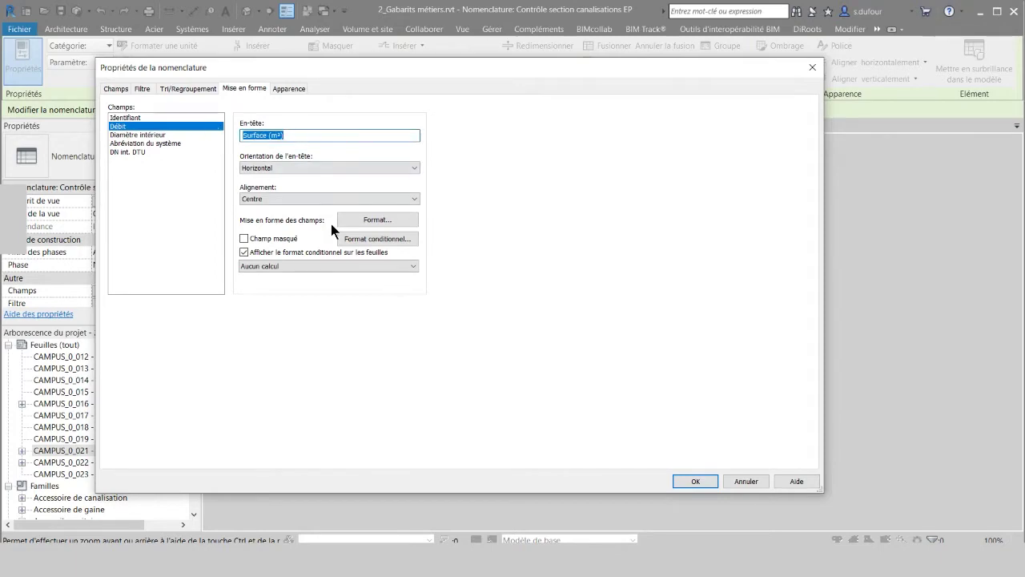
pyautogui.click(747, 482)
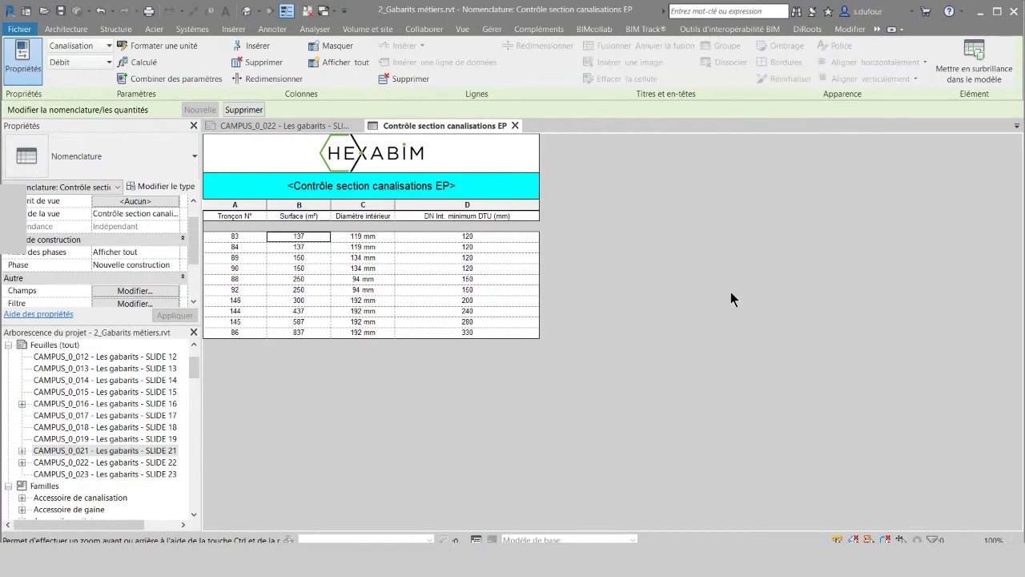
# Reopen the schedule's Fields settings and select the calculated DN int. DTU field.
pyautogui.click(372, 240)
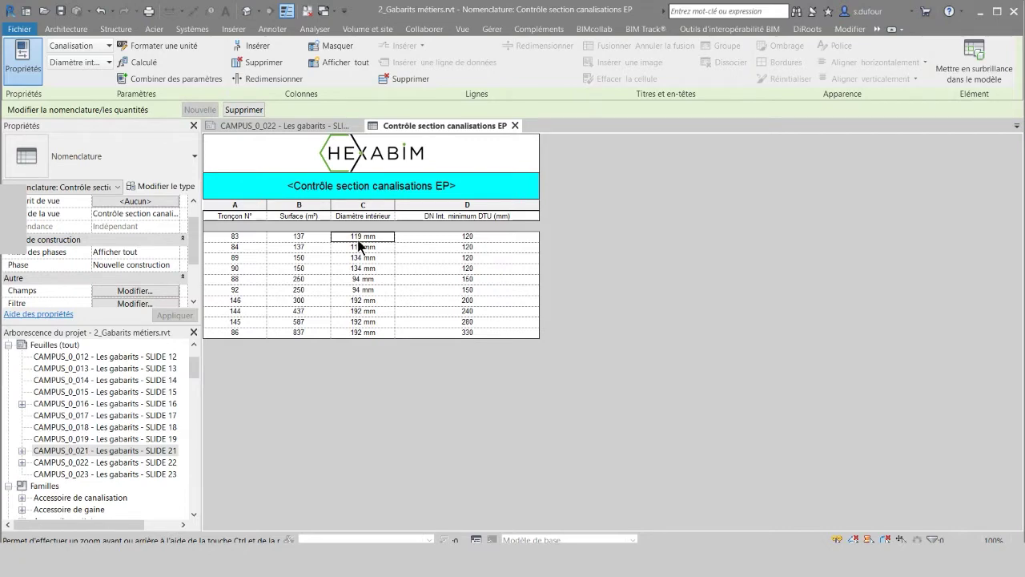
pyautogui.click(135, 291)
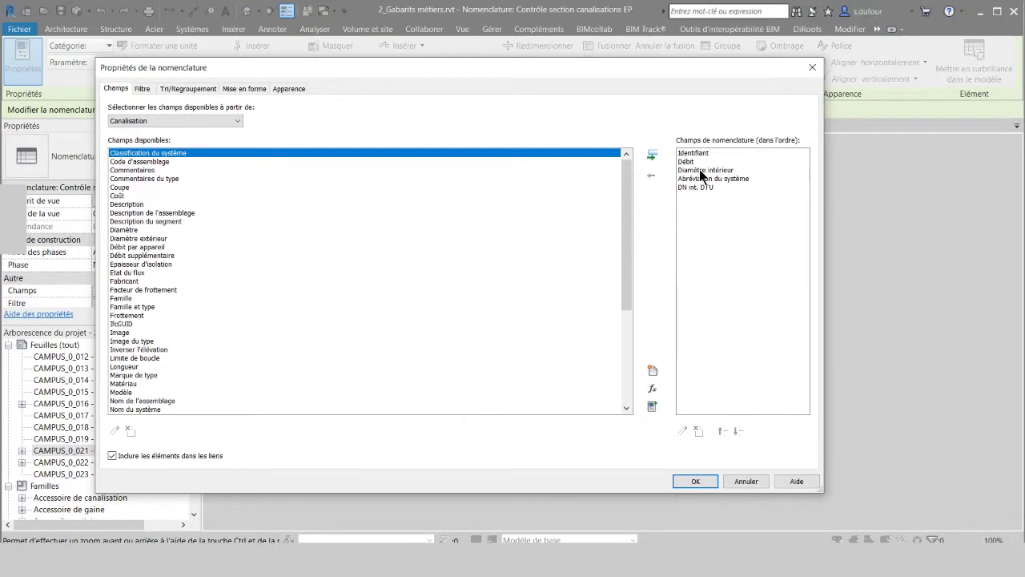
pyautogui.click(693, 169)
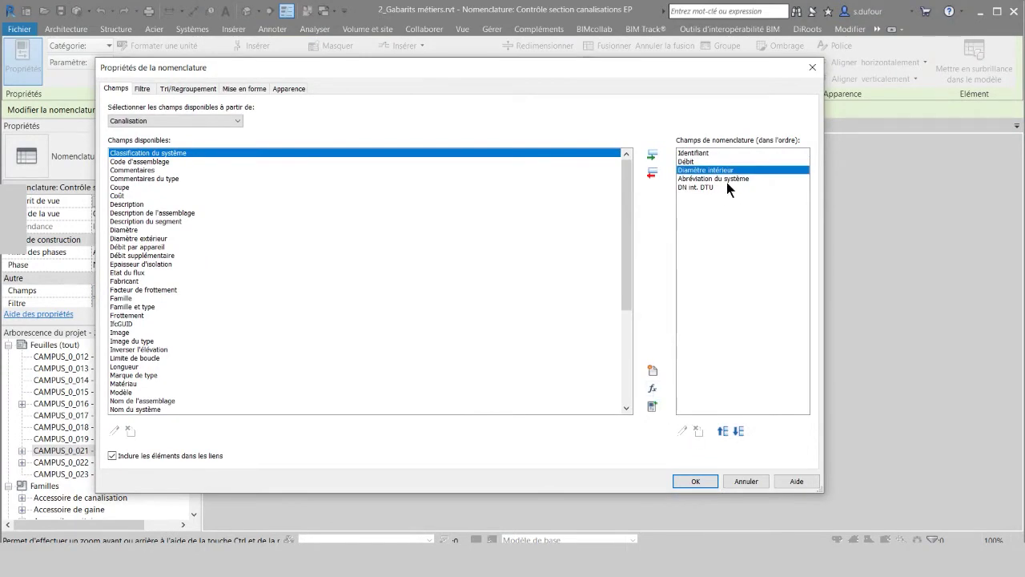
pyautogui.click(727, 179)
pyautogui.click(717, 188)
pyautogui.click(682, 431)
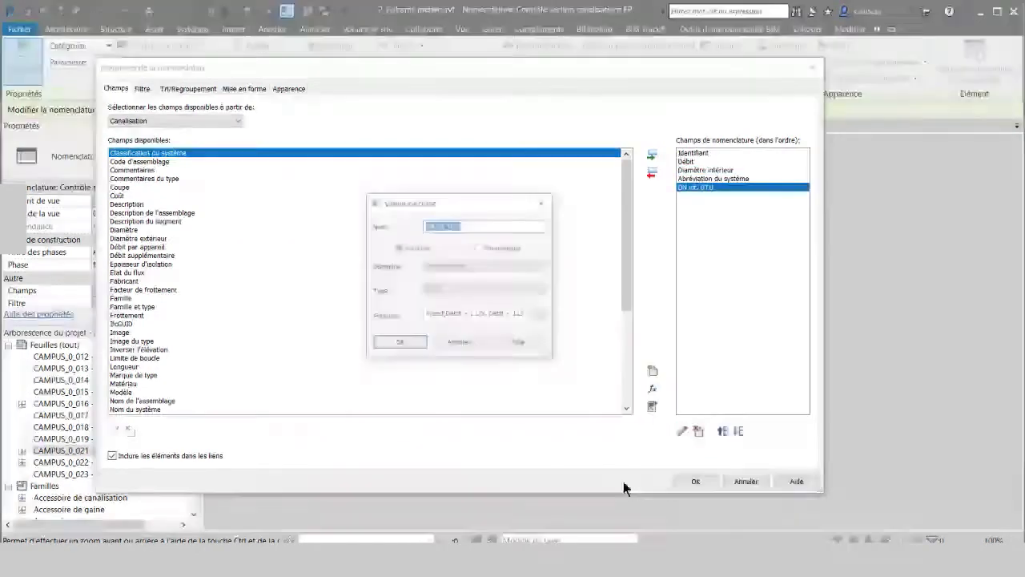
pyautogui.click(455, 314)
pyautogui.moveTo(456, 314); pyautogui.dragTo(461, 314)
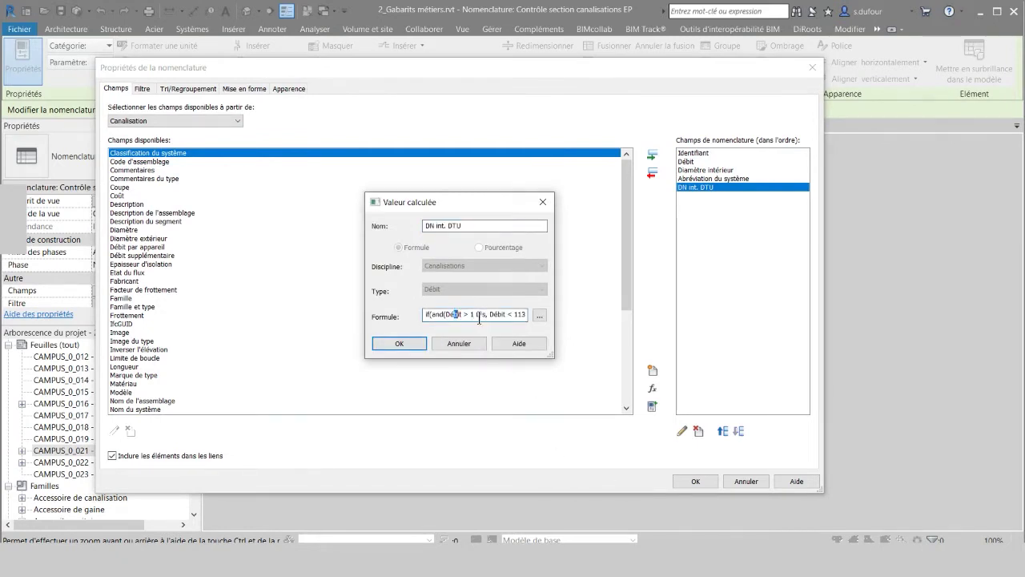
pyautogui.moveTo(476, 318); pyautogui.dragTo(484, 318)
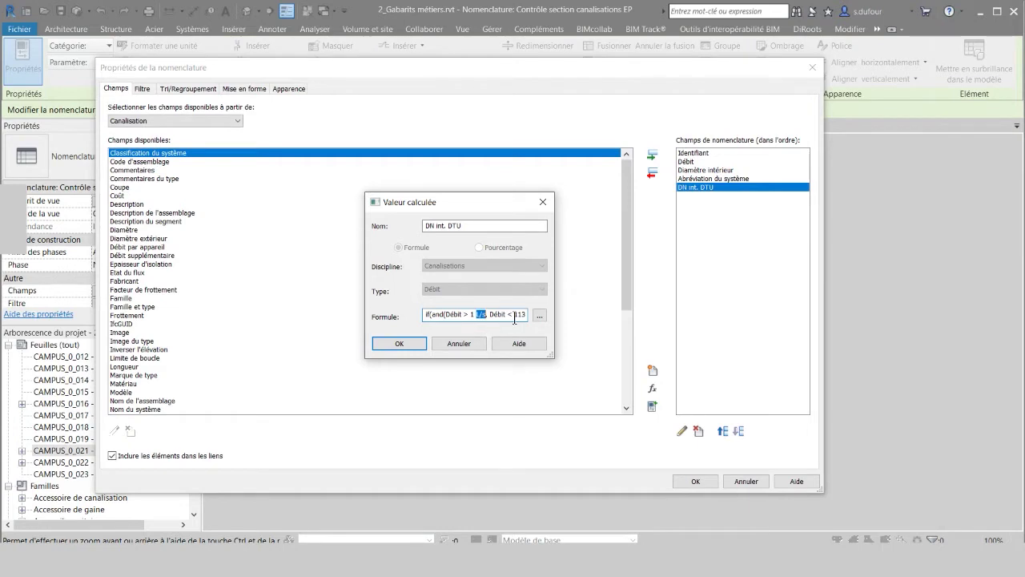
pyautogui.moveTo(515, 318); pyautogui.dragTo(523, 315)
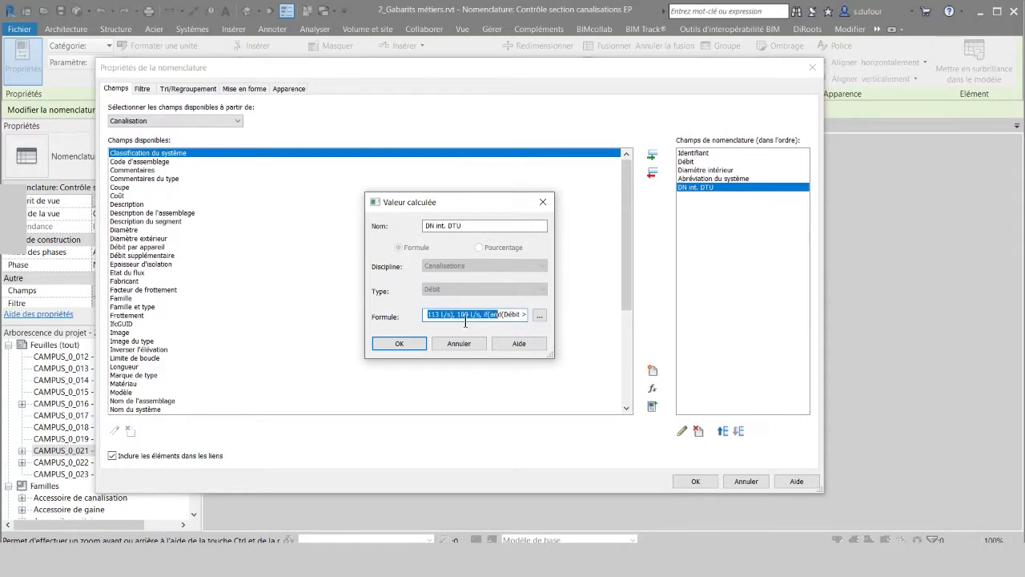
pyautogui.click(466, 315)
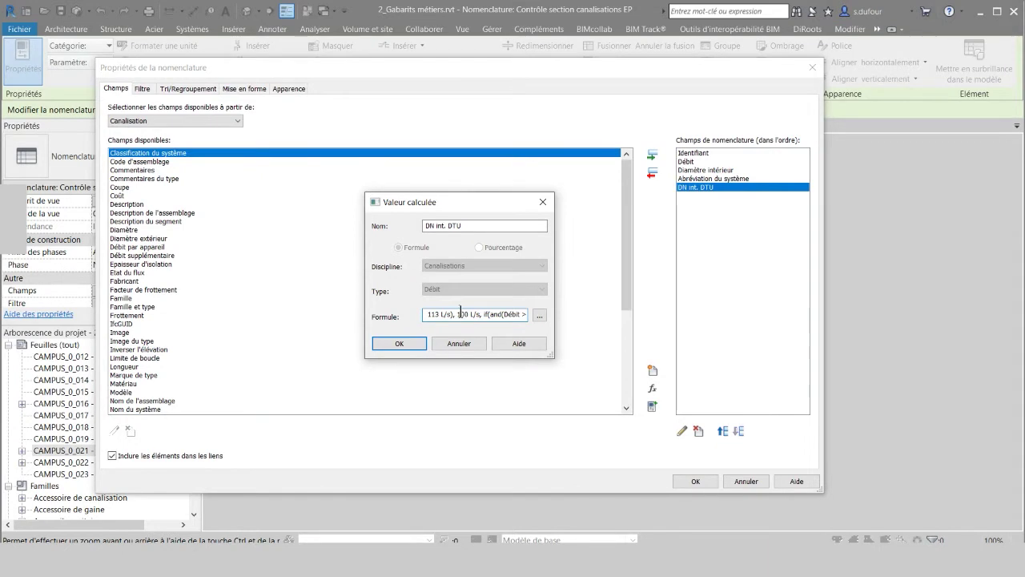
pyautogui.click(462, 344)
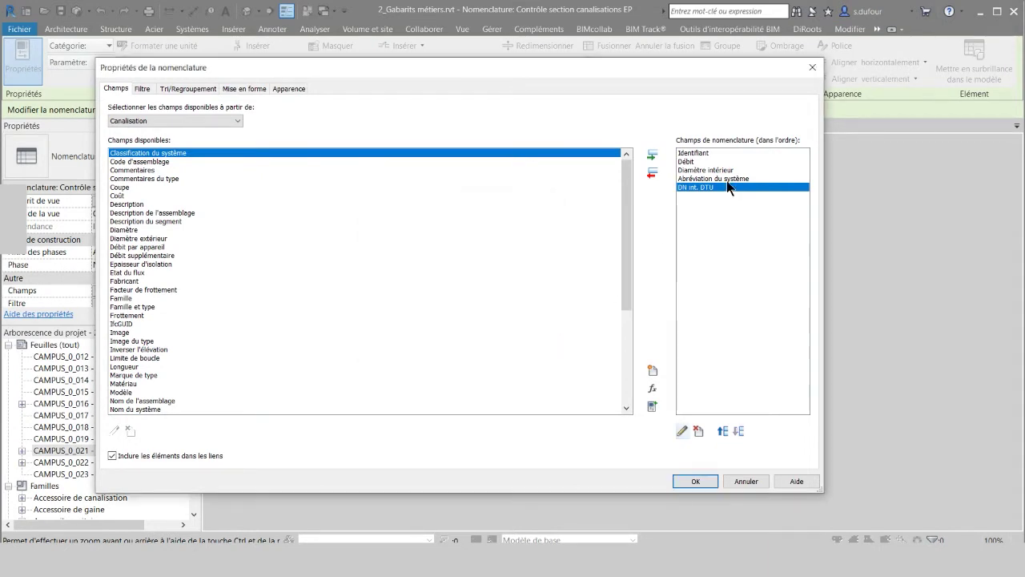
pyautogui.click(245, 89)
# Review the DN int. DTU (mm) heading, cancel the dialog, and close the schedule view.
pyautogui.click(135, 152)
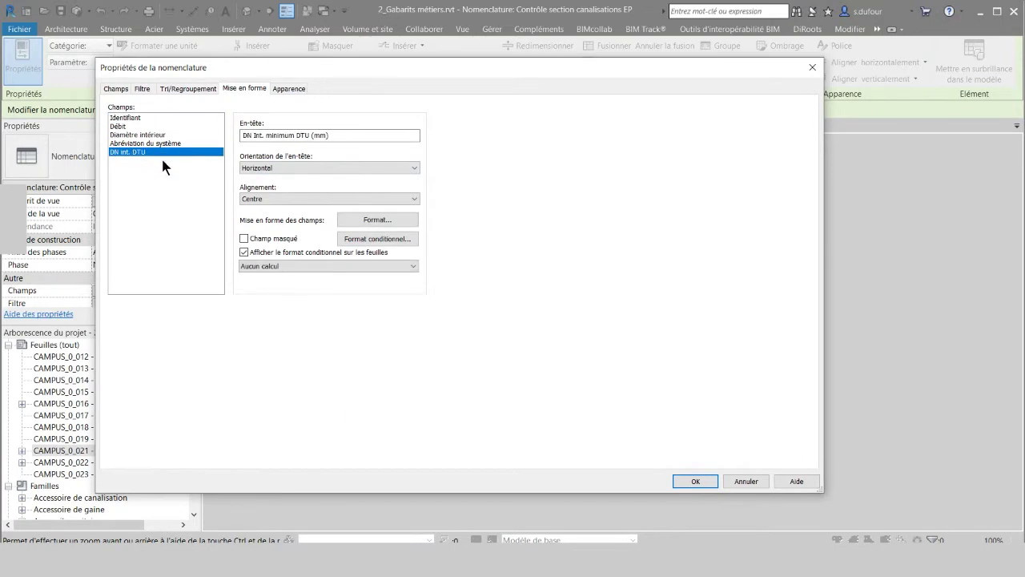
pyautogui.click(313, 135)
pyautogui.moveTo(314, 135); pyautogui.dragTo(325, 134)
pyautogui.click(747, 481)
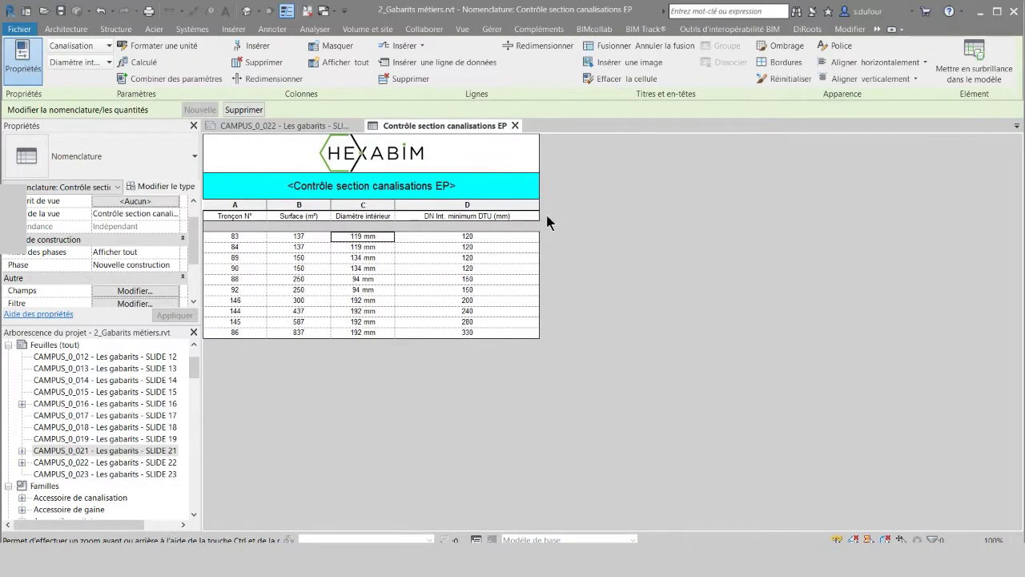
pyautogui.click(515, 126)
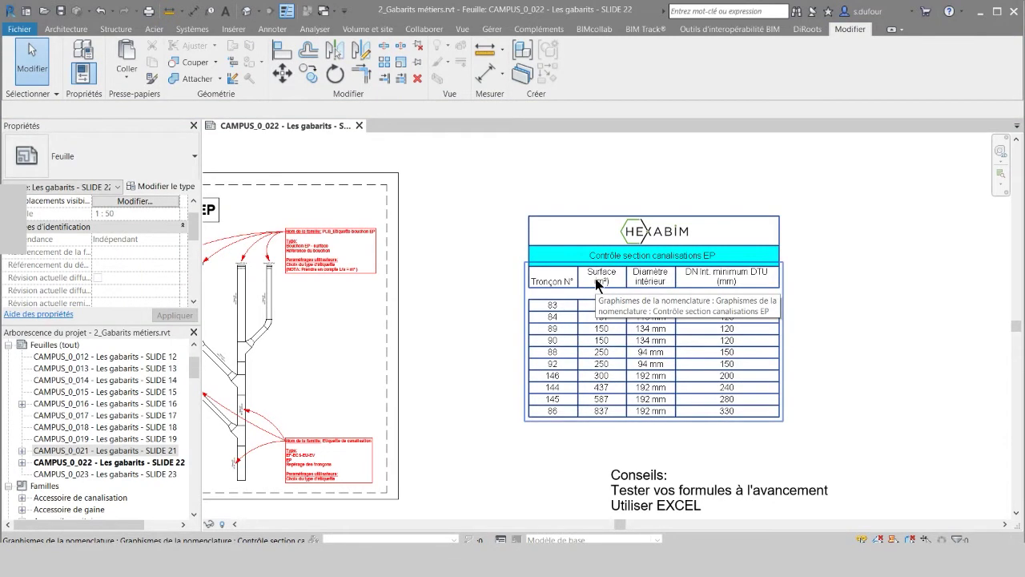
pyautogui.scroll(2, 870, 360)
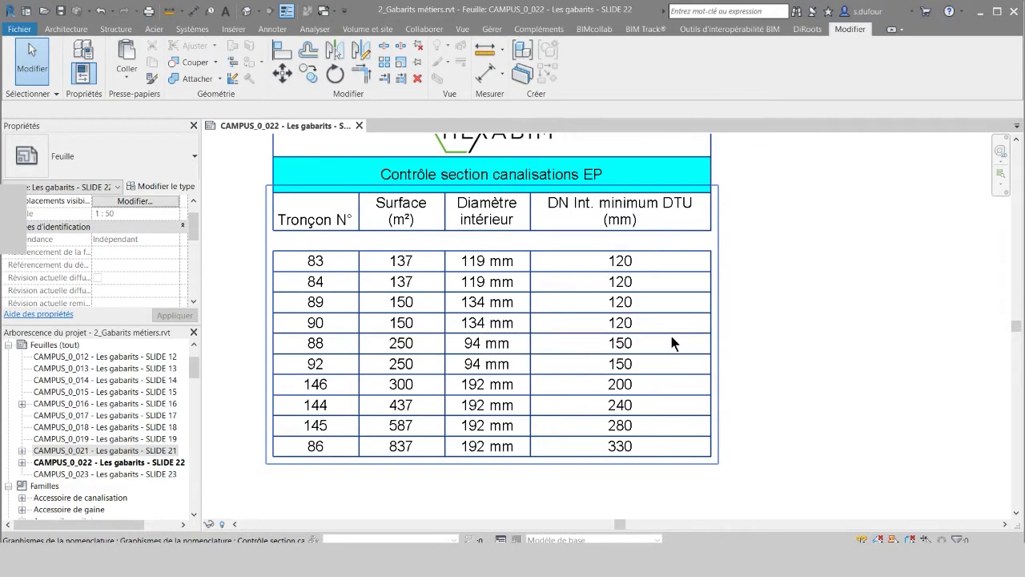
pyautogui.click(630, 330)
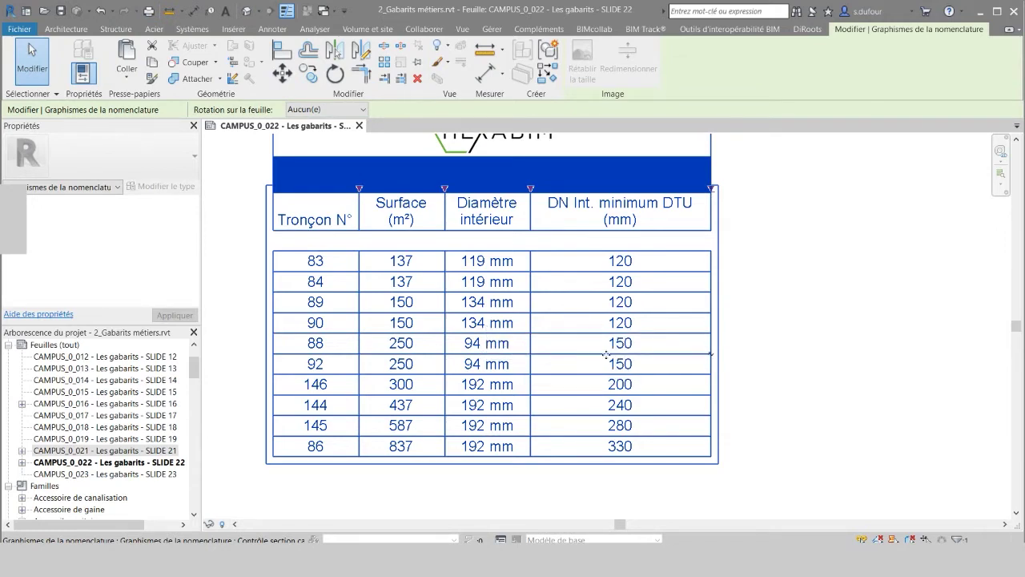
pyautogui.click(790, 329)
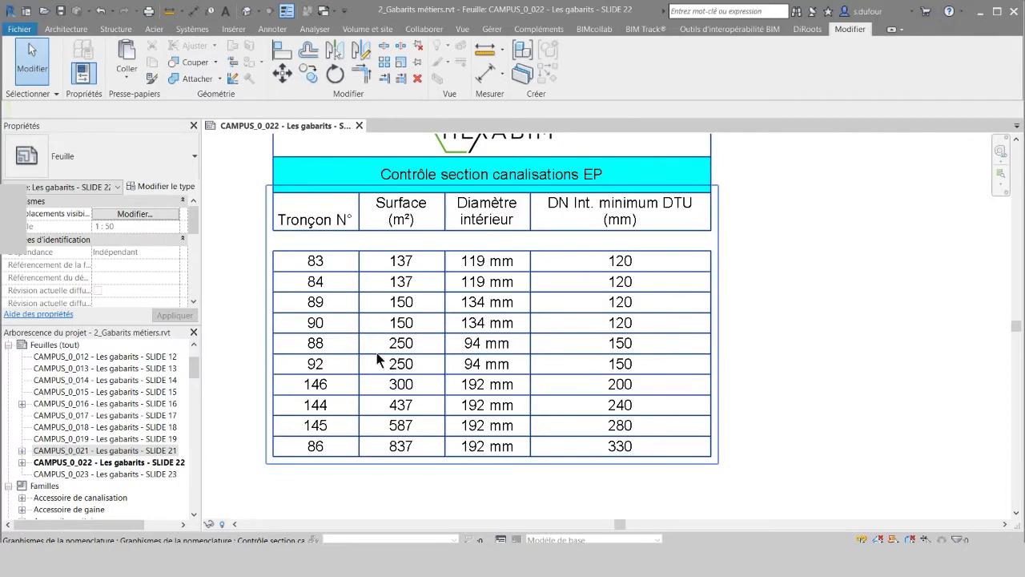
# Zoom and pan the sheet onto the pipe-network plan detail.
pyautogui.scroll(-3, 318, 345)
pyautogui.moveTo(318, 346)
pyautogui.mouseDown(button='middle')
pyautogui.moveTo(730, 330)
pyautogui.moveTo(752, 288)
pyautogui.mouseUp(button='middle')
pyautogui.scroll(3, 737, 334)
pyautogui.scroll(3, 742, 345)
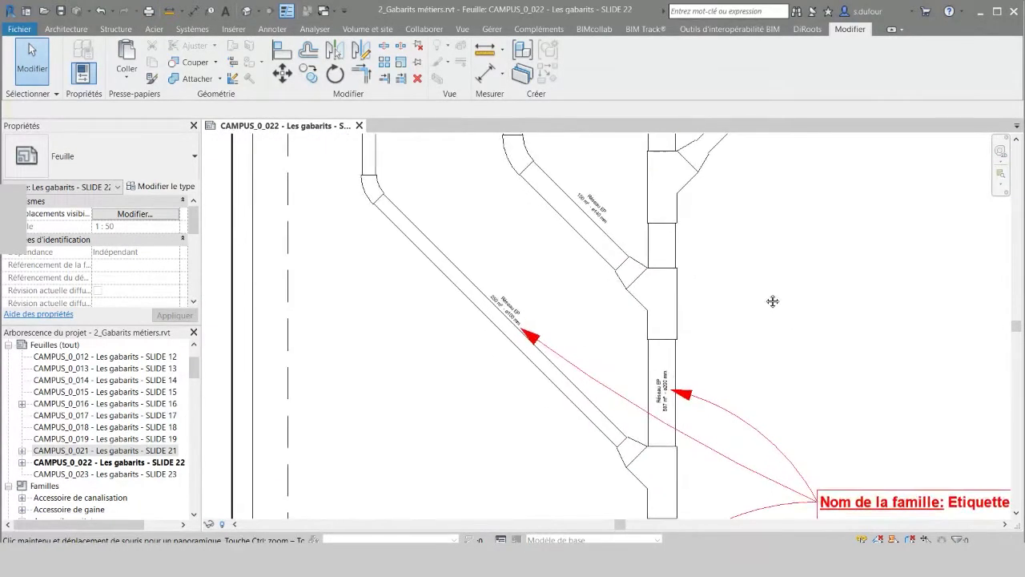
pyautogui.scroll(-1, 753, 288)
pyautogui.scroll(2, 721, 356)
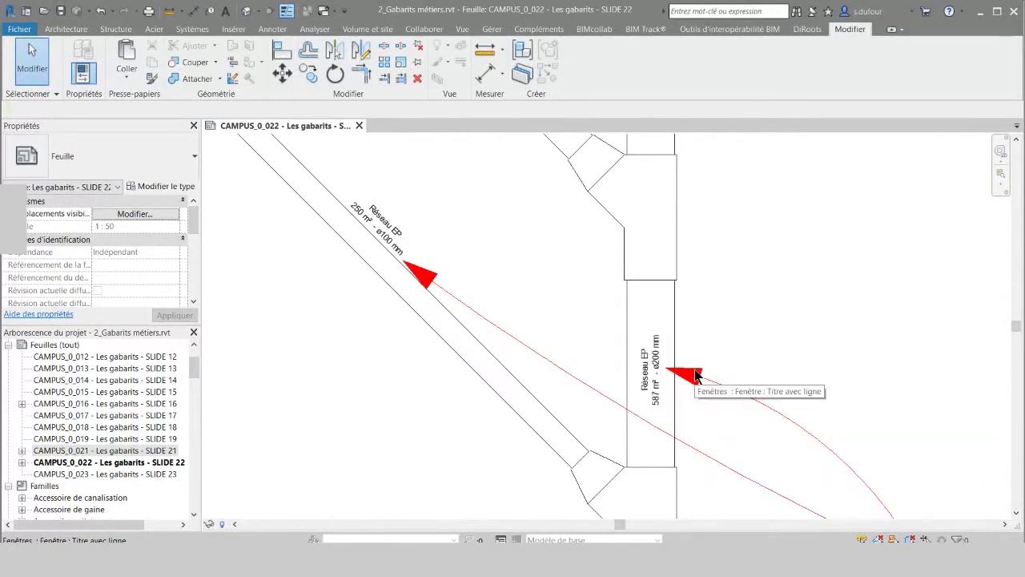
pyautogui.scroll(-2, 697, 368)
pyautogui.scroll(-3, 694, 372)
pyautogui.scroll(3, 740, 204)
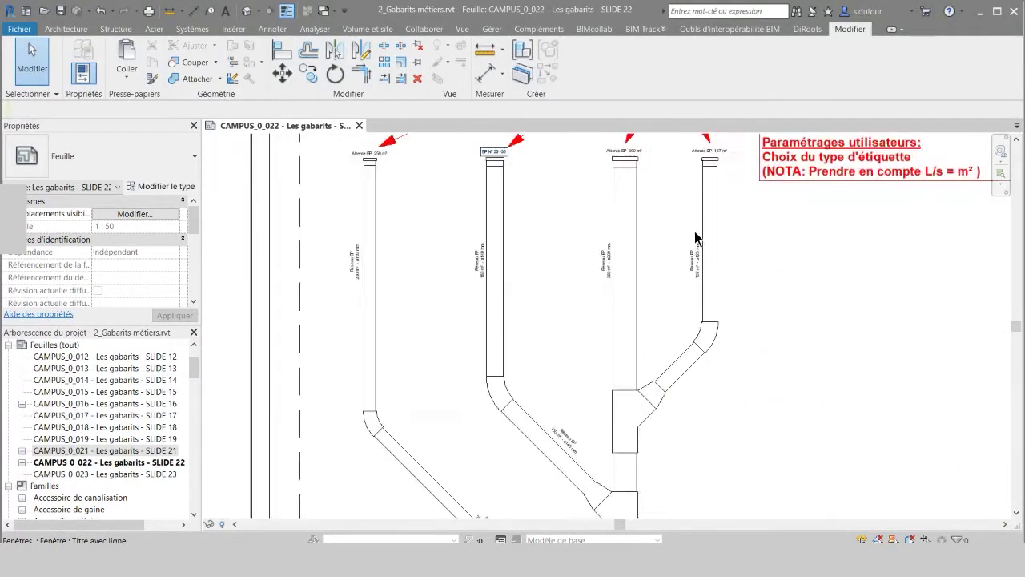
pyautogui.scroll(2, 697, 236)
pyautogui.scroll(-3, 697, 235)
pyautogui.scroll(-2, 721, 336)
# Activate the pipe plan viewport and inspect the vertical riser pipe's properties.
pyautogui.click(641, 313)
pyautogui.scroll(4, 630, 326)
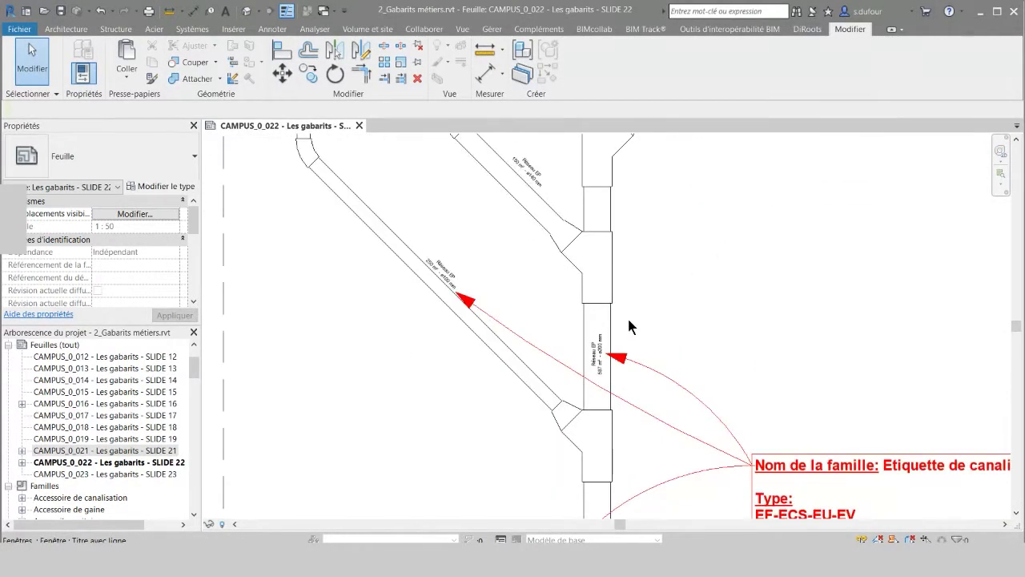
pyautogui.doubleClick(627, 325)
pyautogui.click(614, 331)
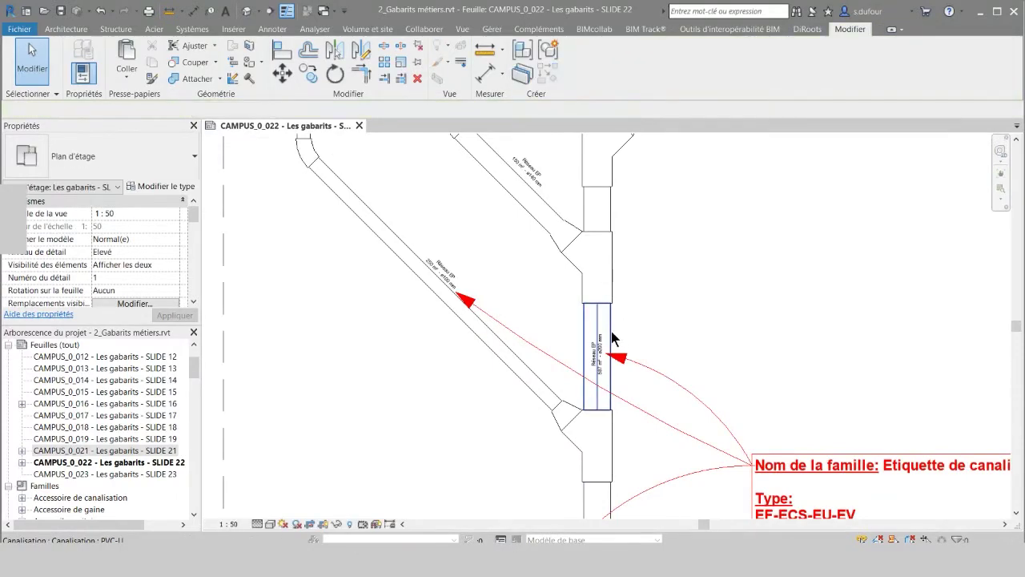
pyautogui.scroll(-3, 135, 244)
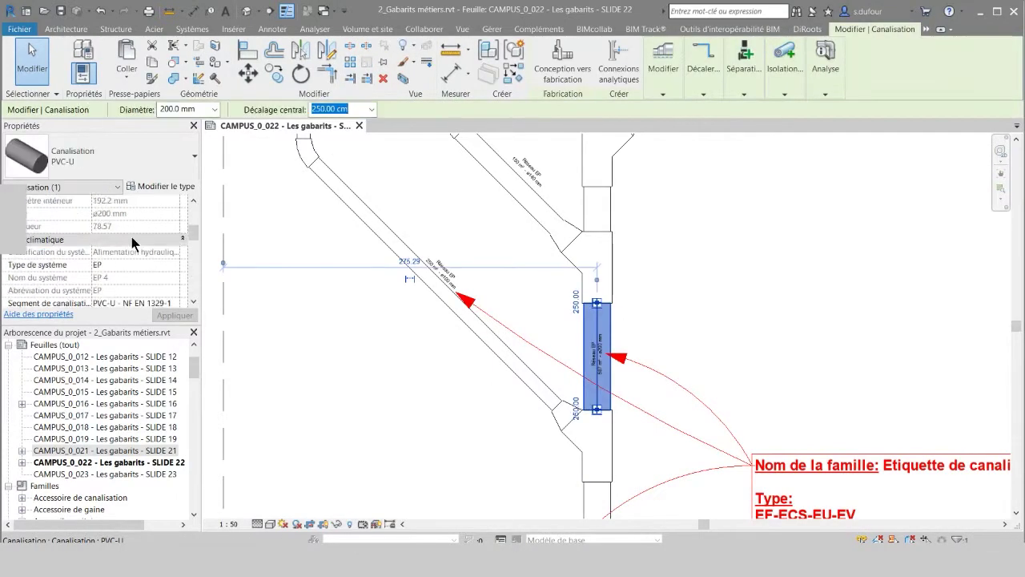
pyautogui.scroll(-2, 132, 244)
pyautogui.scroll(-5, 133, 242)
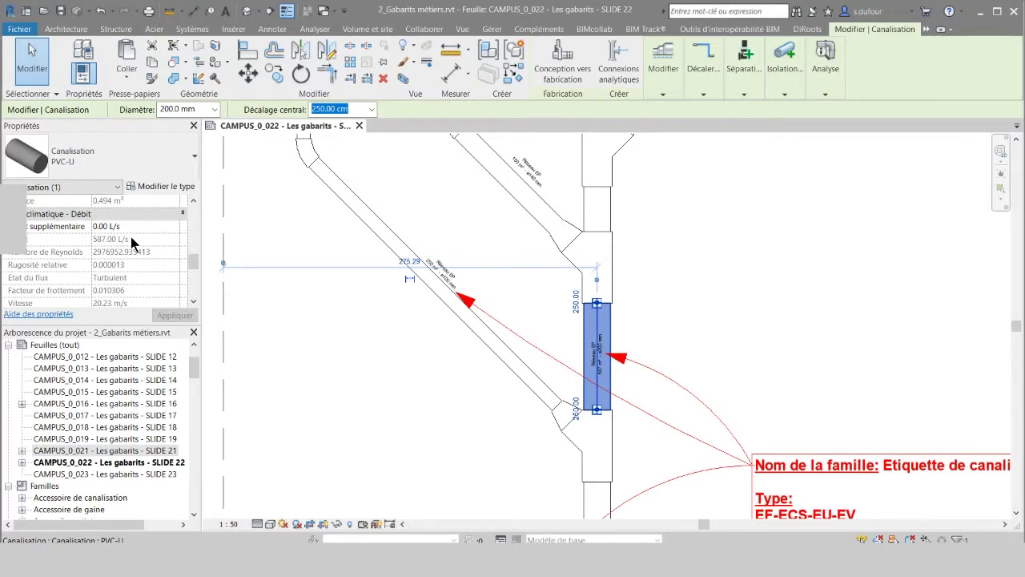
pyautogui.scroll(-3, 133, 242)
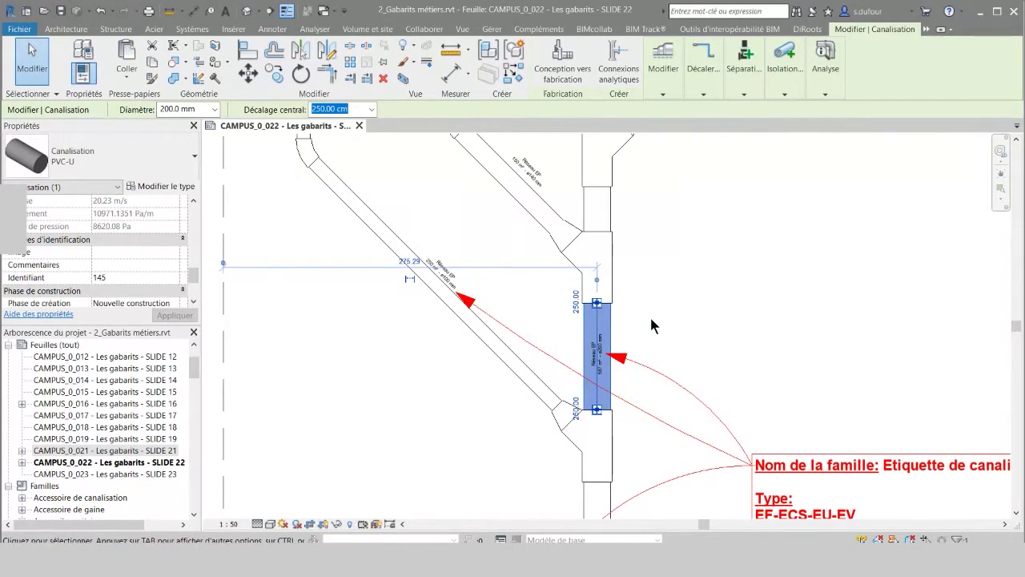
pyautogui.click(761, 289)
pyautogui.scroll(-3, 798, 288)
# Resize the 587 L/s riser pipe 145 to 315.0 mm and check its 303 mm schedule row.
pyautogui.moveTo(799, 287); pyautogui.dragTo(264, 309, button='middle')
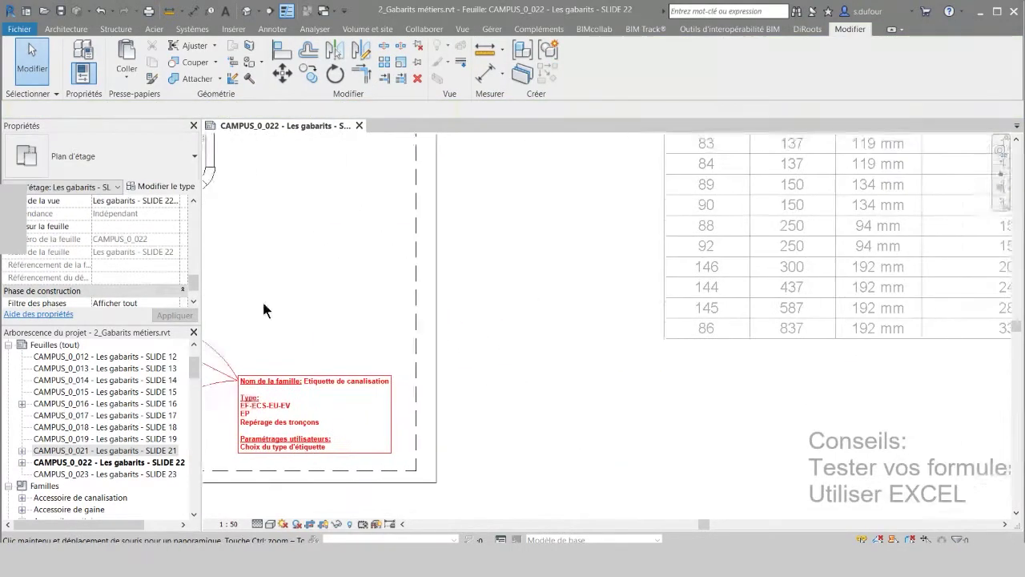
pyautogui.moveTo(906, 263); pyautogui.dragTo(737, 286, button='middle')
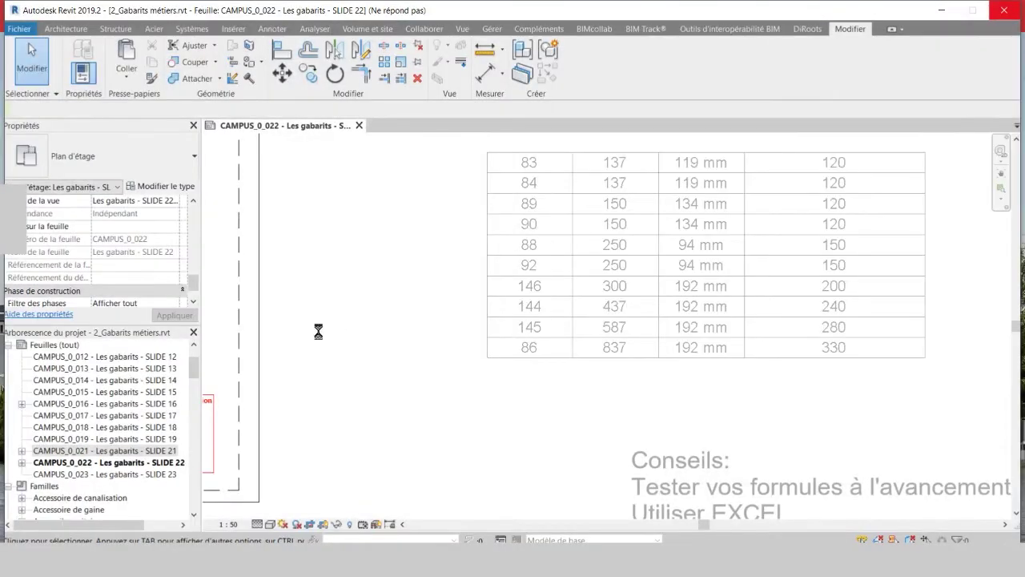
pyautogui.moveTo(422, 327)
pyautogui.mouseDown(button='middle')
pyautogui.moveTo(568, 313)
pyautogui.moveTo(790, 320)
pyautogui.mouseUp(button='middle')
pyautogui.click(430, 343)
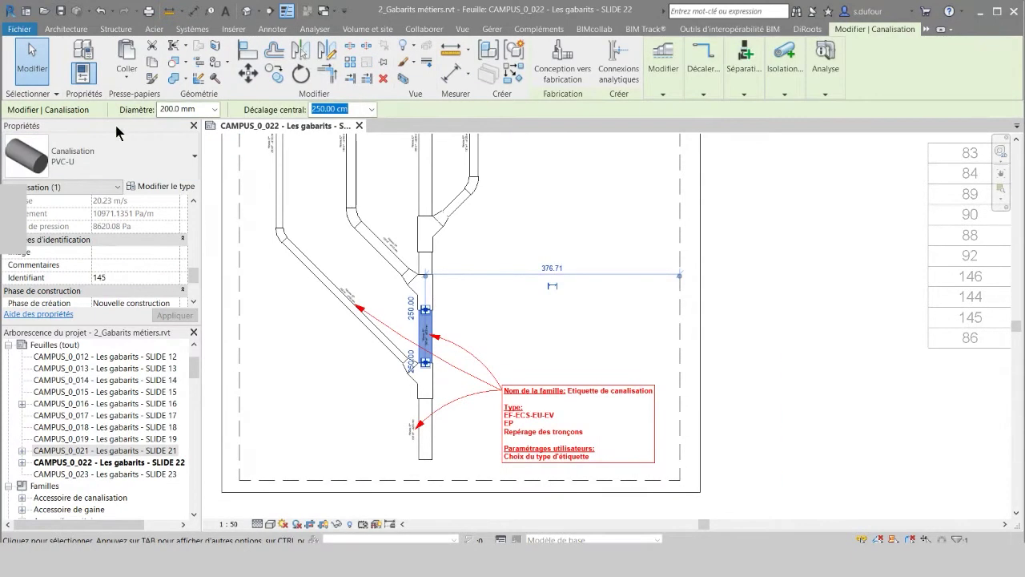
pyautogui.click(214, 109)
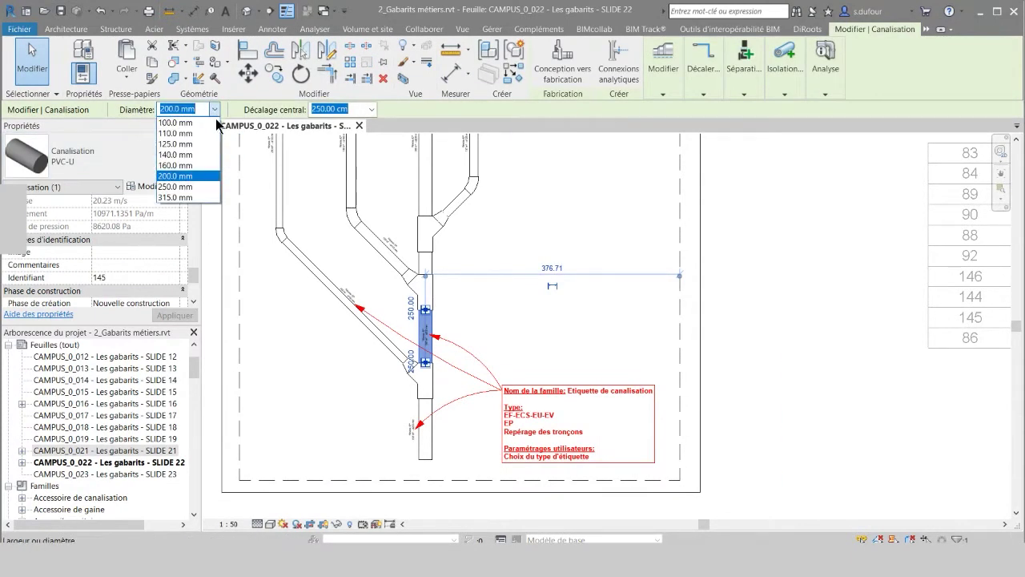
pyautogui.click(184, 197)
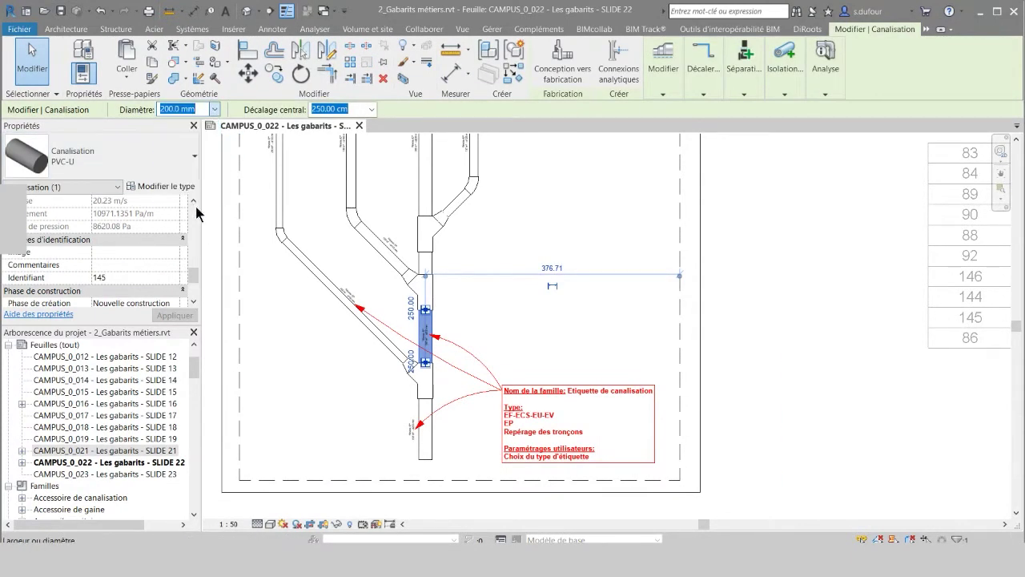
pyautogui.click(577, 320)
pyautogui.moveTo(751, 303); pyautogui.dragTo(223, 299, button='middle')
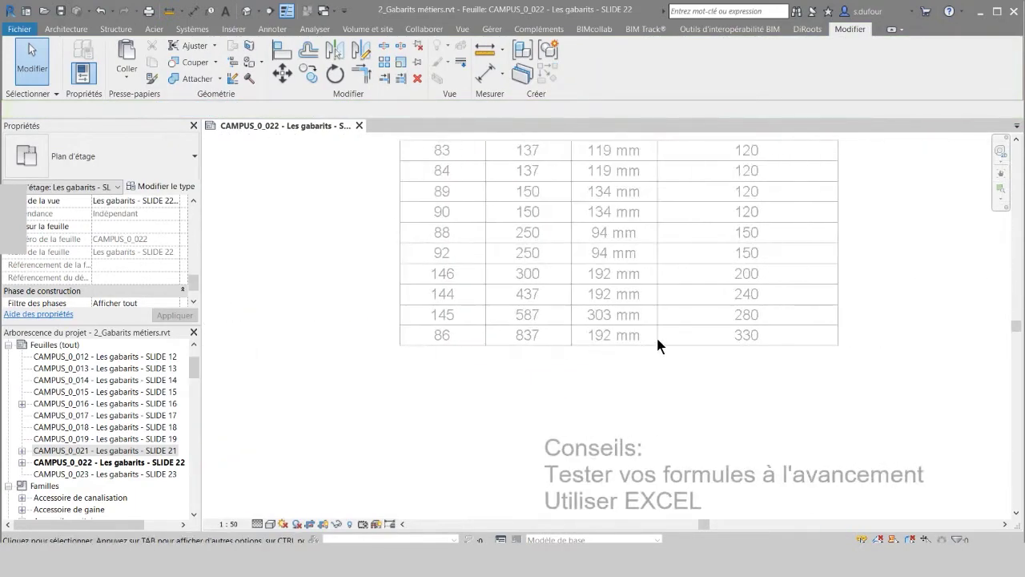
pyautogui.scroll(2, 655, 334)
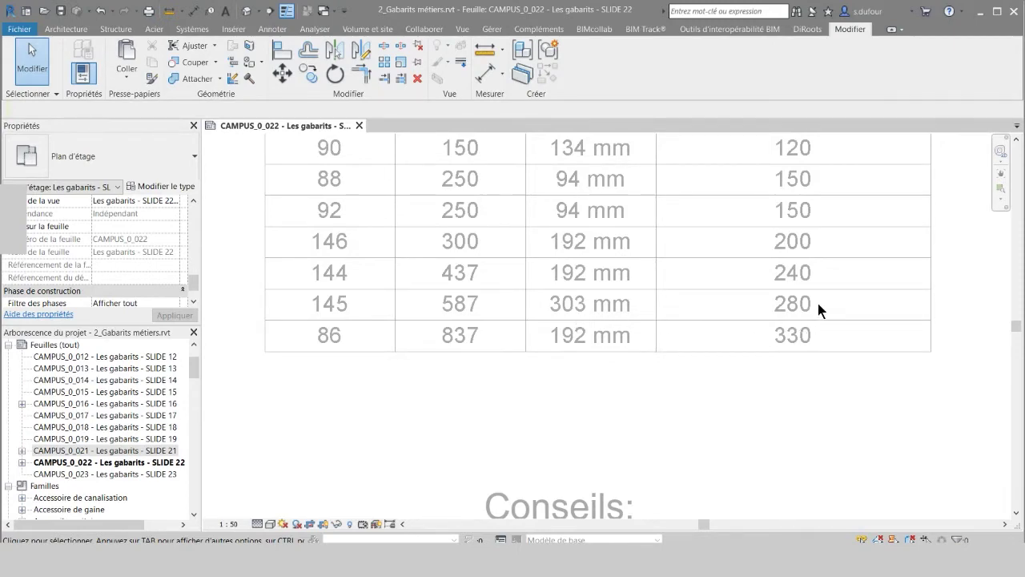
pyautogui.scroll(-3, 817, 304)
pyautogui.scroll(-1, 521, 336)
pyautogui.scroll(3, 334, 277)
pyautogui.scroll(1, 335, 276)
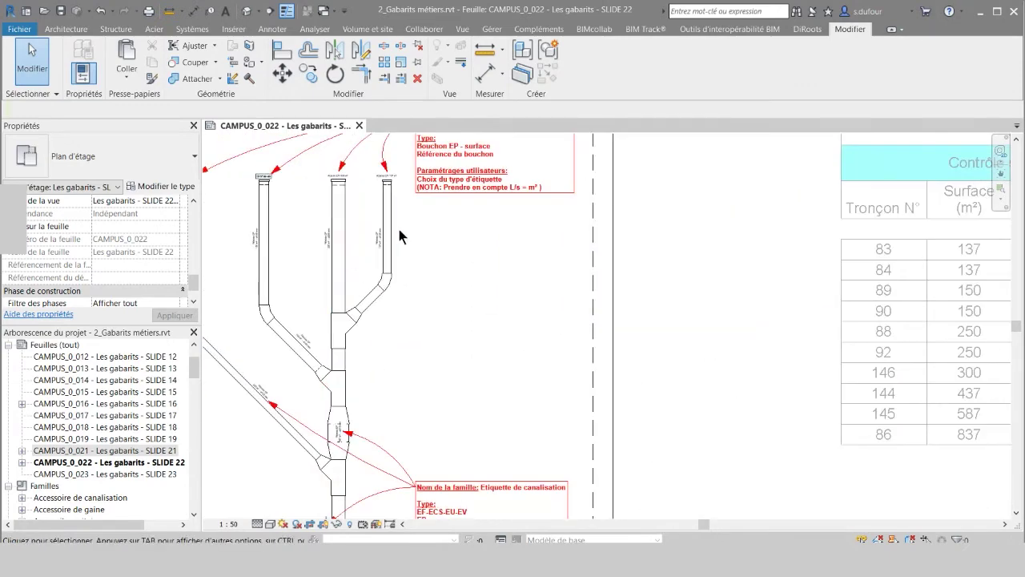
pyautogui.click(391, 228)
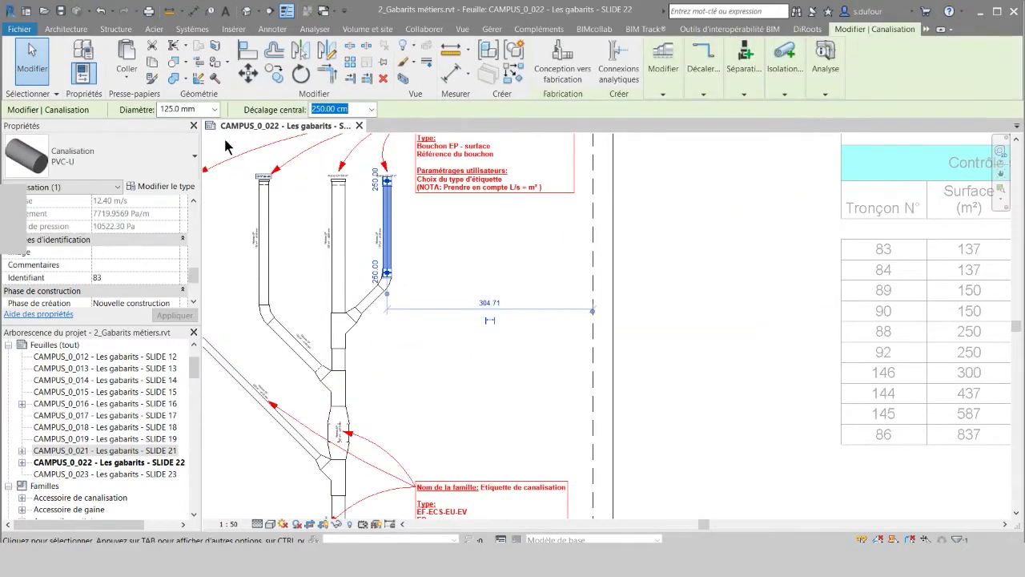
pyautogui.click(215, 109)
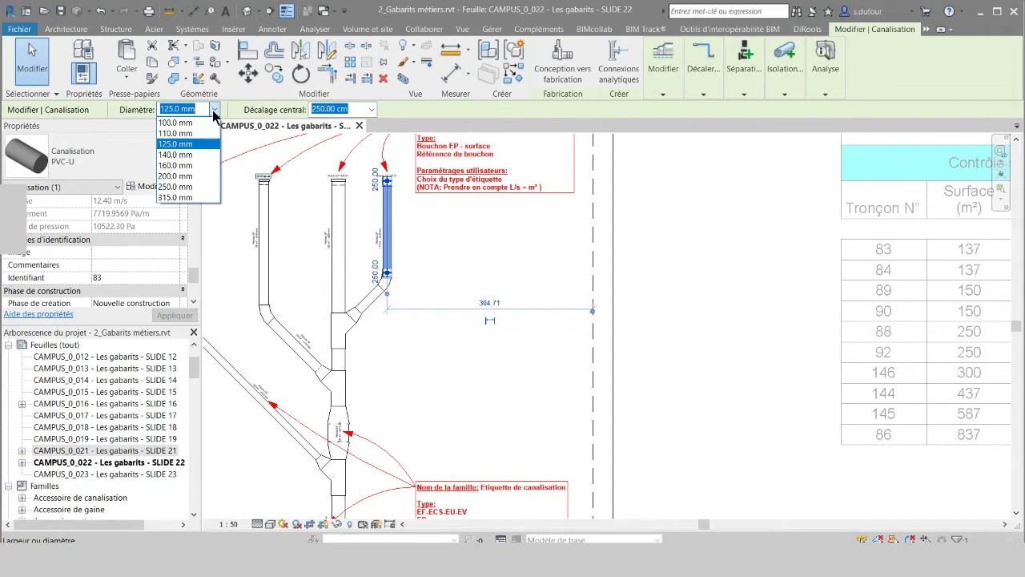
pyautogui.click(618, 256)
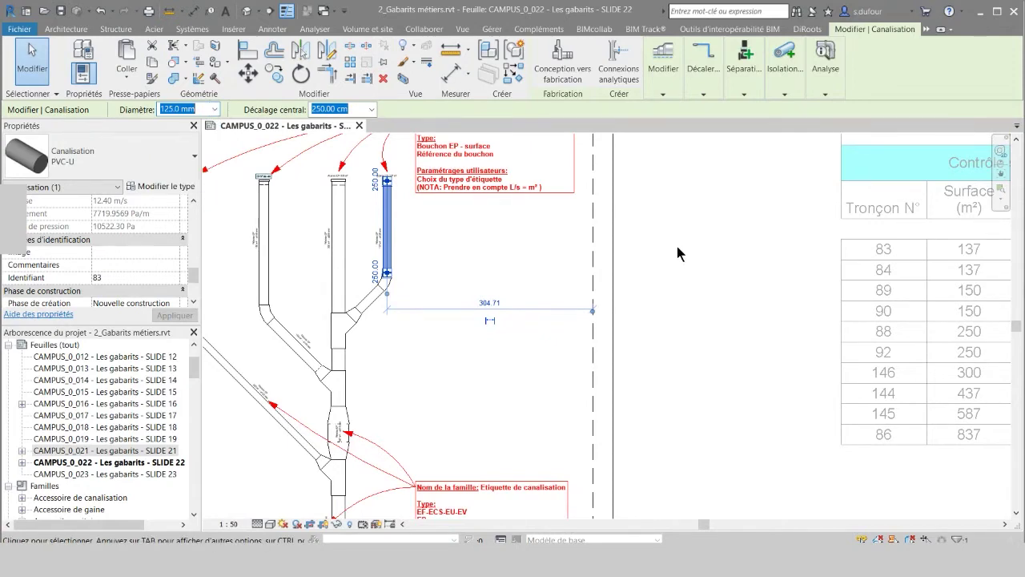
pyautogui.scroll(-2, 677, 251)
pyautogui.moveTo(1001, 250); pyautogui.dragTo(603, 226, button='middle')
pyautogui.click(603, 226)
pyautogui.scroll(3, 524, 320)
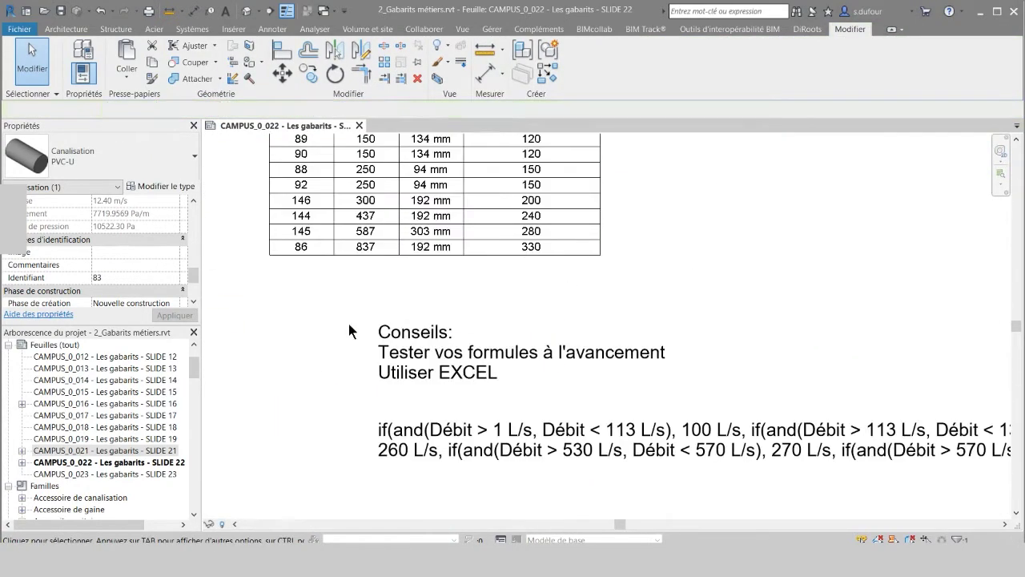
pyautogui.moveTo(347, 253); pyautogui.dragTo(400, 288, button='middle')
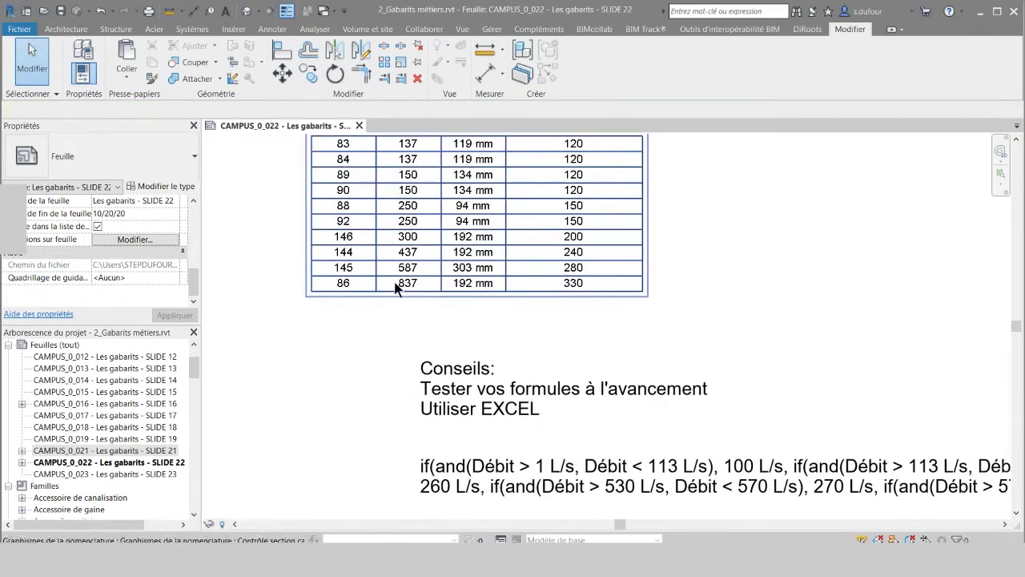
pyautogui.scroll(1, 489, 336)
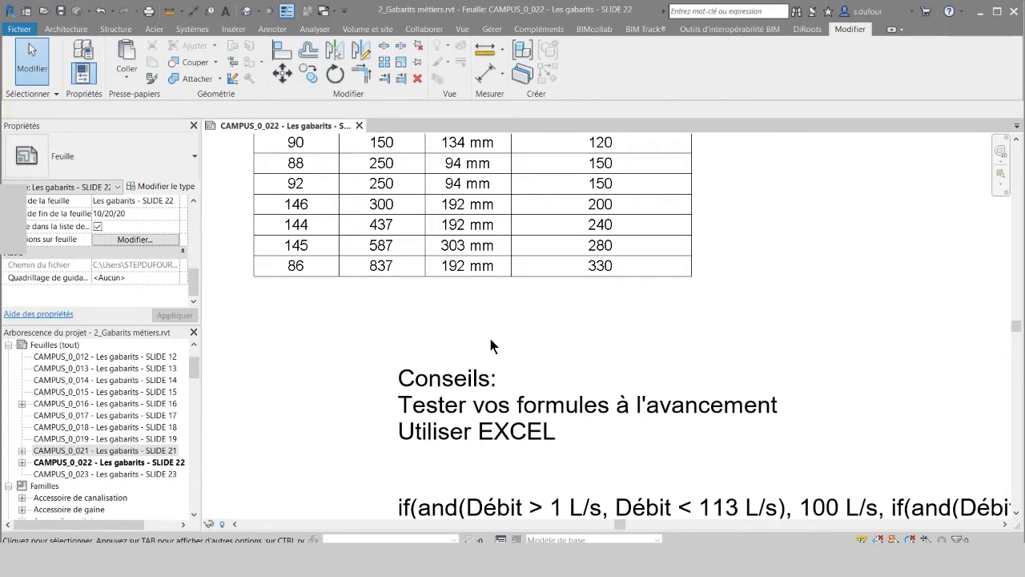
pyautogui.click(472, 294)
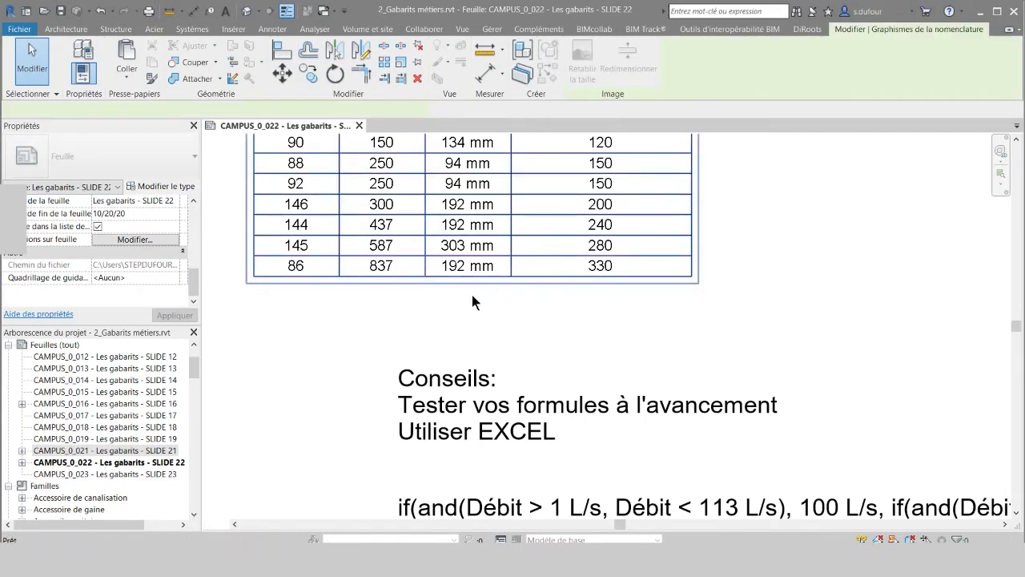
# Open the Contrôle section canalisations EP schedule and begin a calculated field with formula '1 *'.
pyautogui.doubleClick(473, 295)
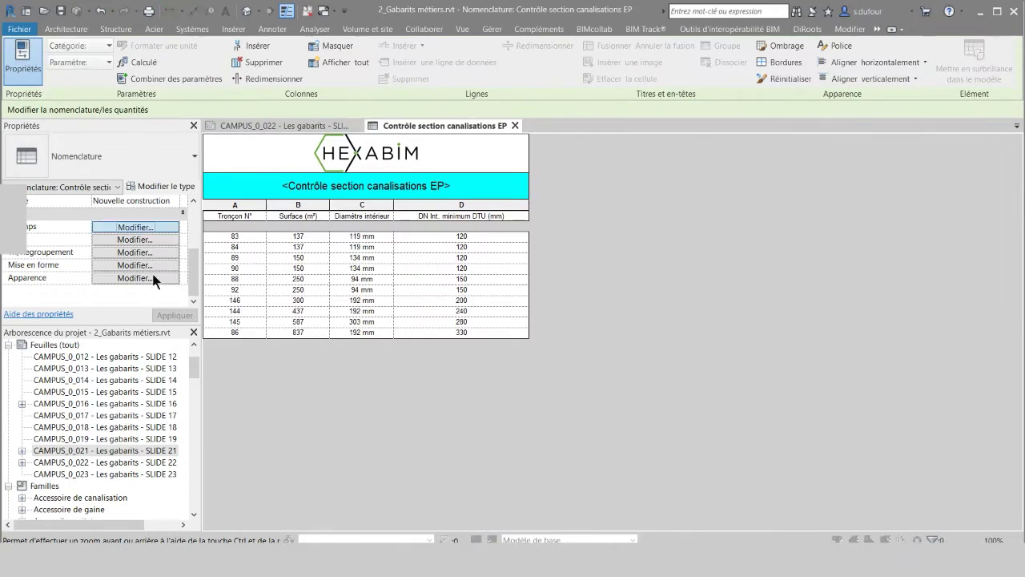
pyautogui.click(136, 226)
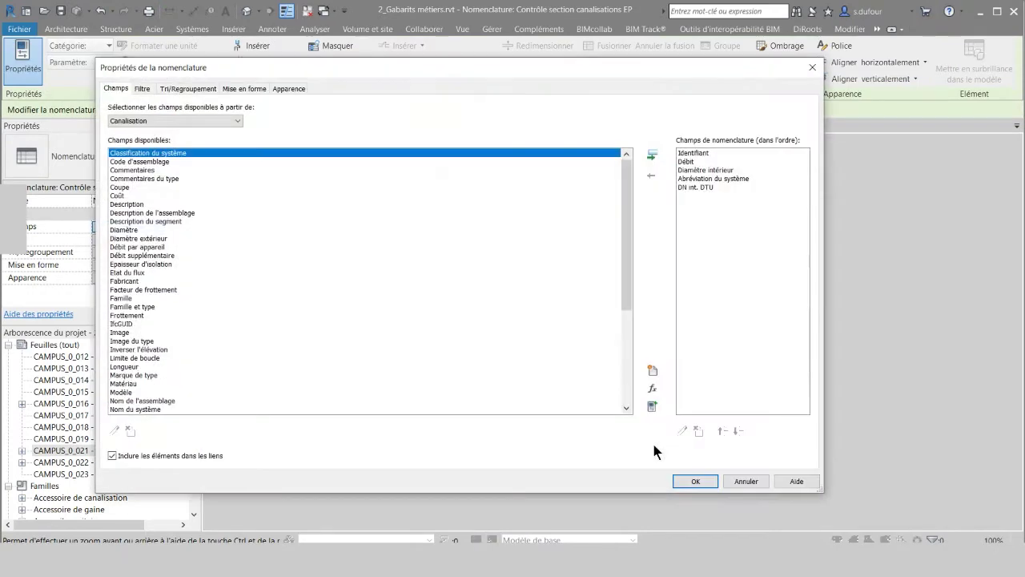
pyautogui.click(652, 389)
pyautogui.click(462, 314)
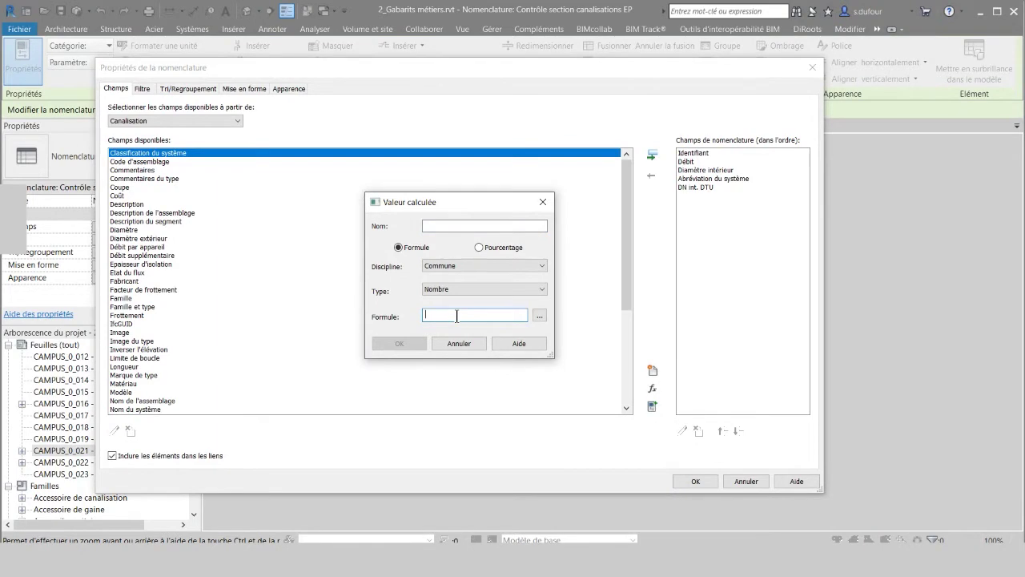
pyautogui.write('1')
pyautogui.write(' *')
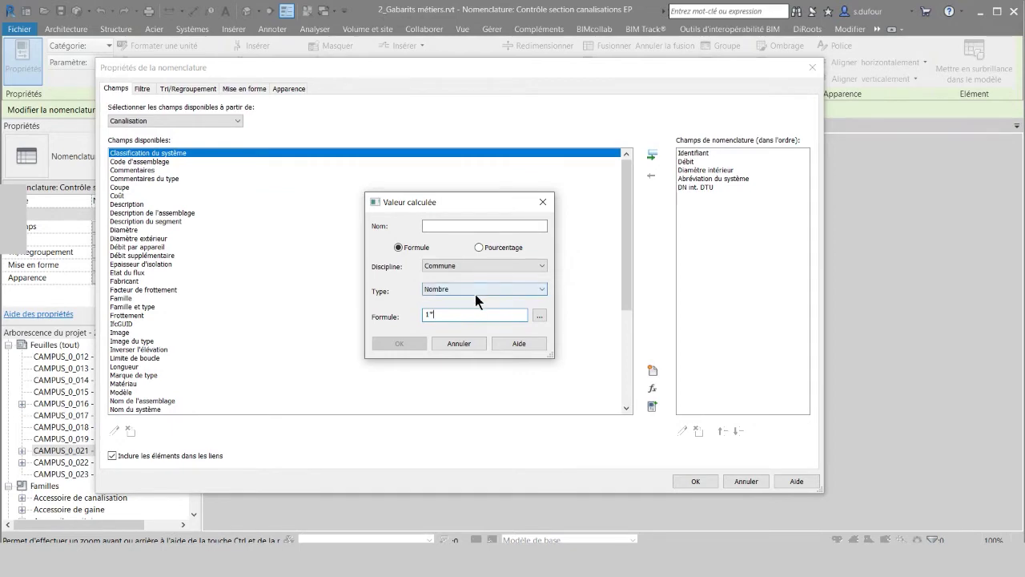
# Complete the formula with Abréviation du système, name the field 'ff', and confirm both dialogs.
pyautogui.click(539, 316)
pyautogui.click(308, 260)
pyautogui.click(308, 252)
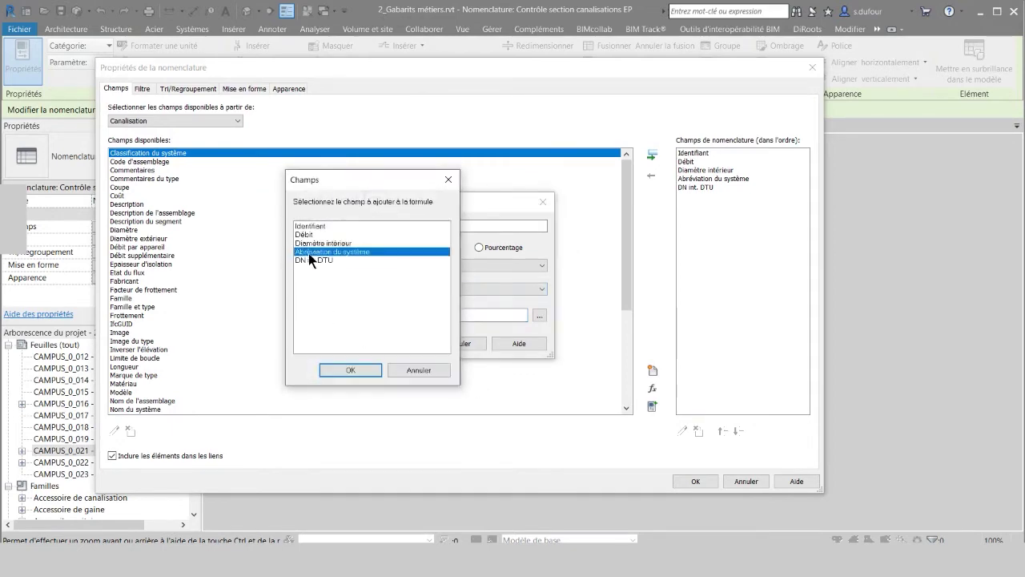
pyautogui.click(349, 370)
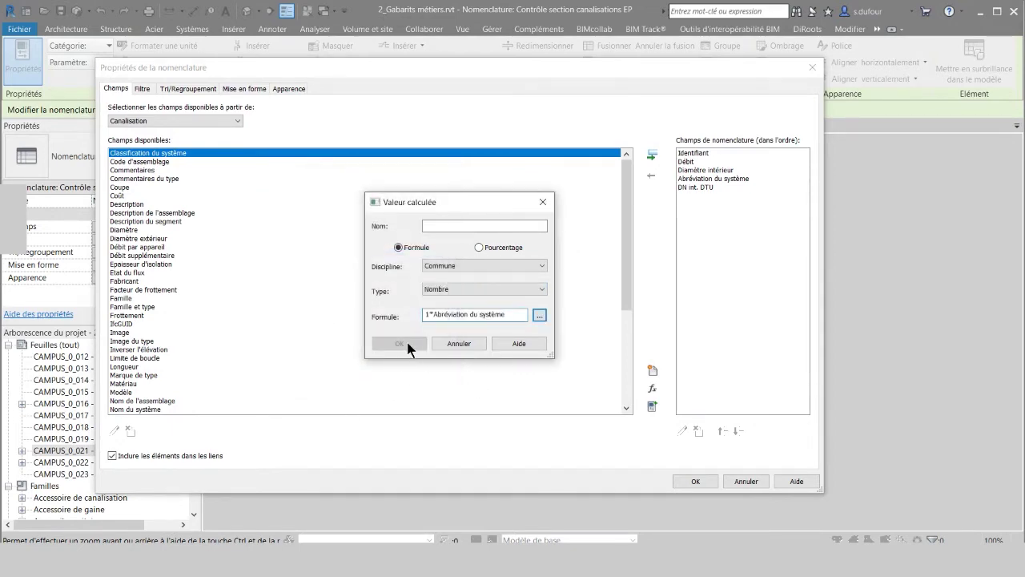
pyautogui.click(433, 226)
pyautogui.write('fff')
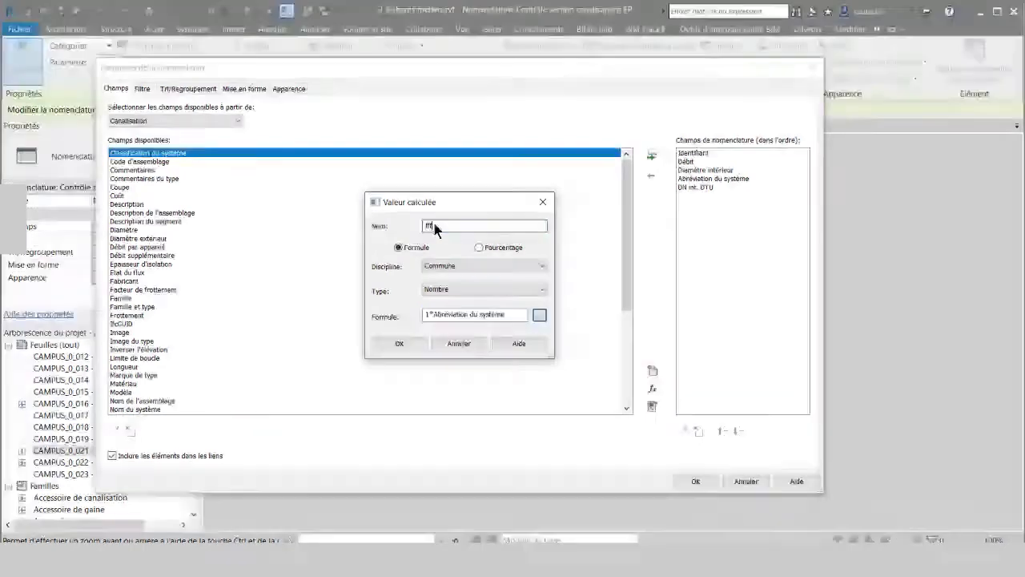
pyautogui.click(453, 346)
pyautogui.click(741, 478)
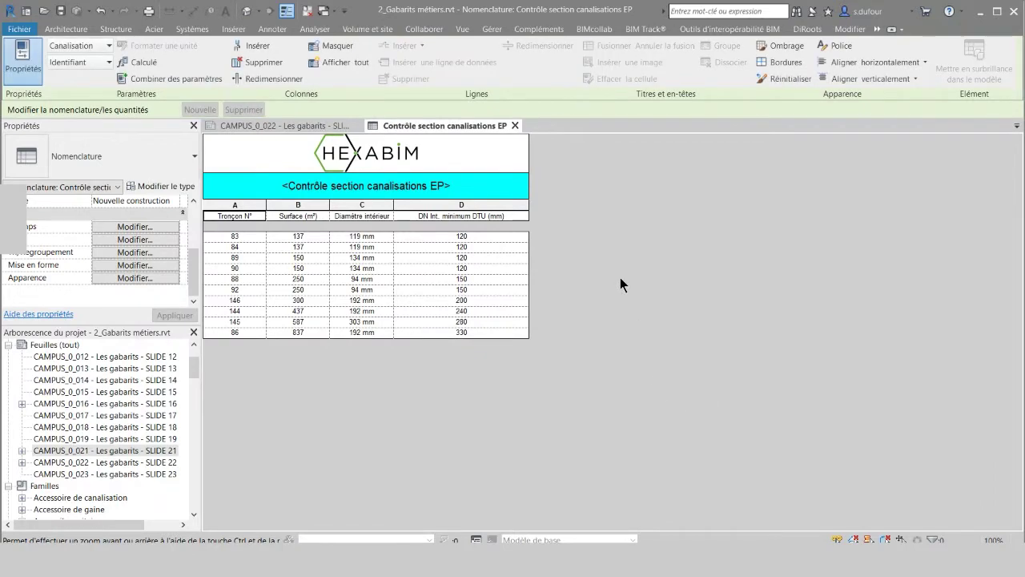
# Close the EP schedule view and pan sheet CAMPUS_0_022 to centre the table and note.
pyautogui.click(515, 126)
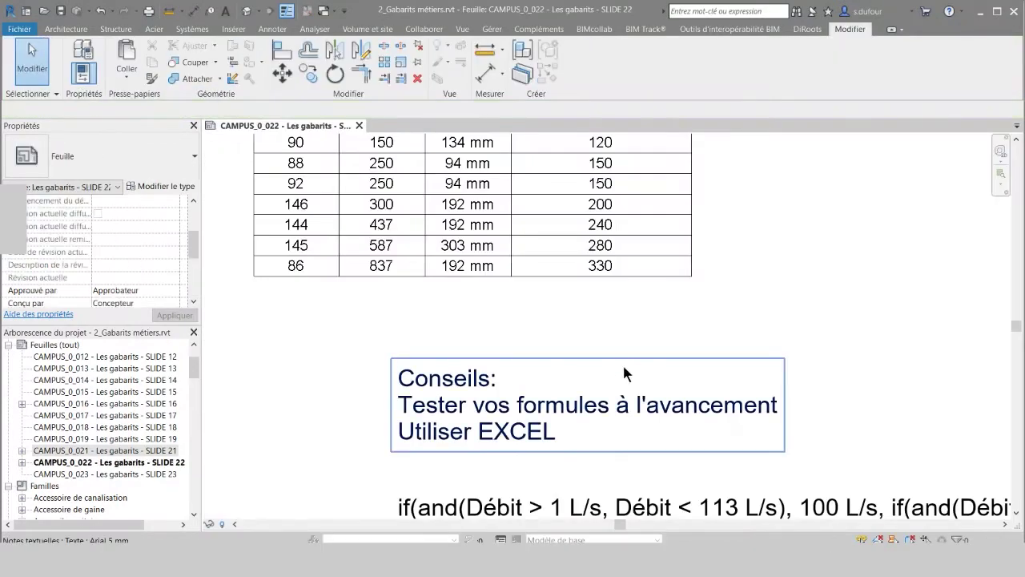
pyautogui.moveTo(565, 407); pyautogui.dragTo(561, 350, button='middle')
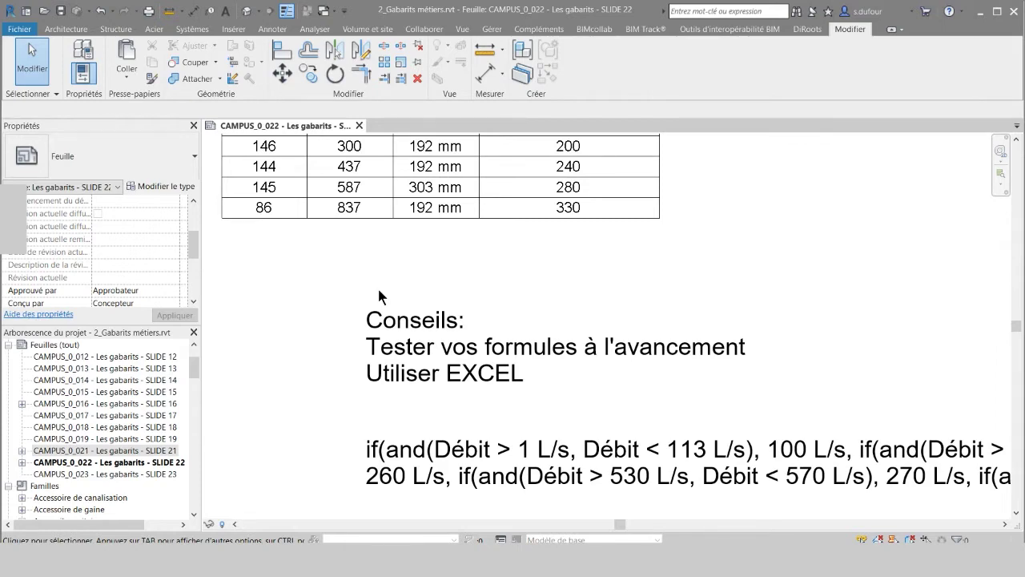
pyautogui.scroll(-3, 521, 327)
pyautogui.scroll(-3, 826, 370)
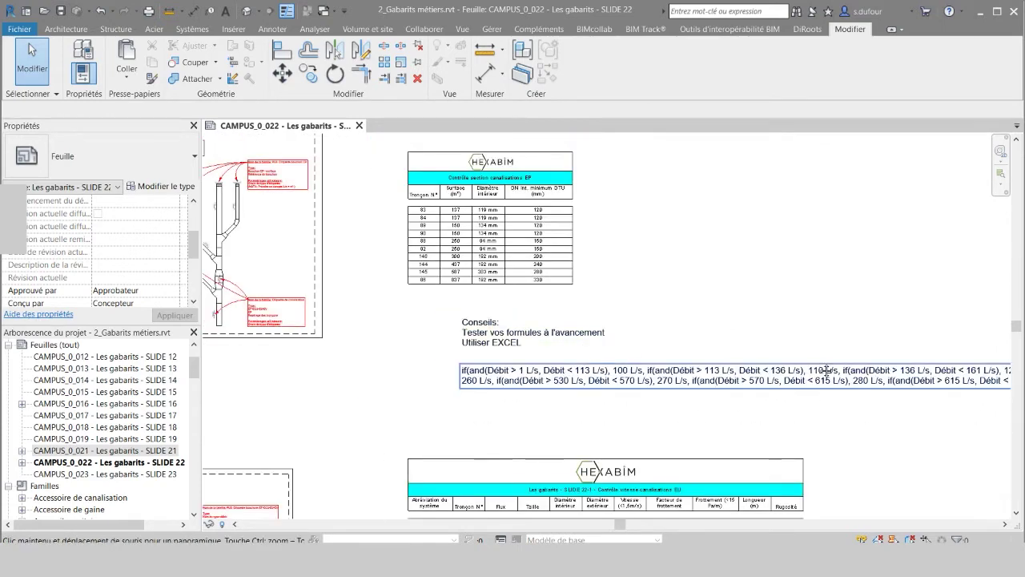
pyautogui.scroll(2, 672, 356)
# Bring the EP section table and the Conseils formula note into view.
pyautogui.moveTo(228, 335); pyautogui.dragTo(520, 335, button='middle')
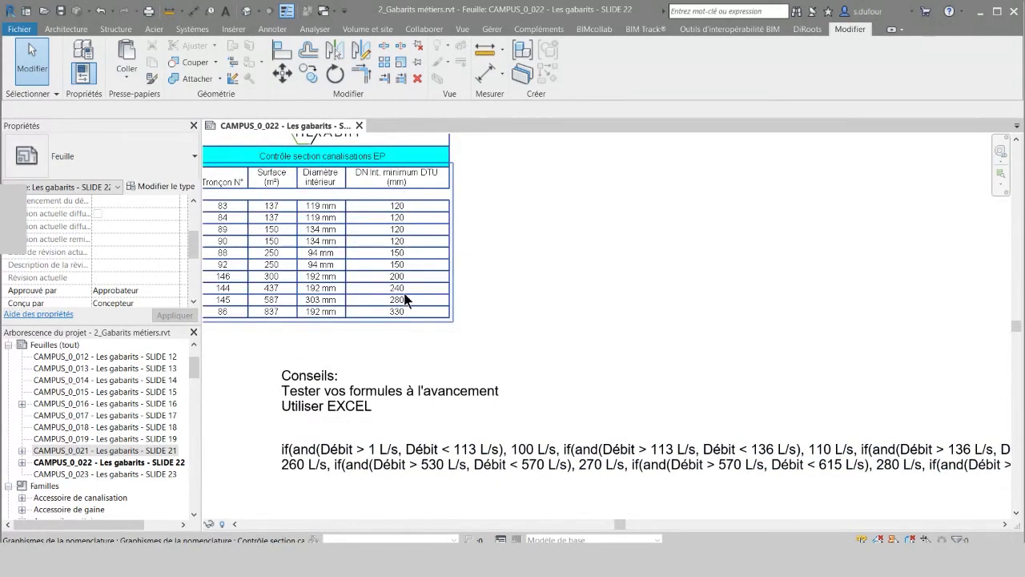
pyautogui.scroll(-2, 838, 366)
pyautogui.hscroll(5, 837, 366)
pyautogui.hscroll(5, 720, 414)
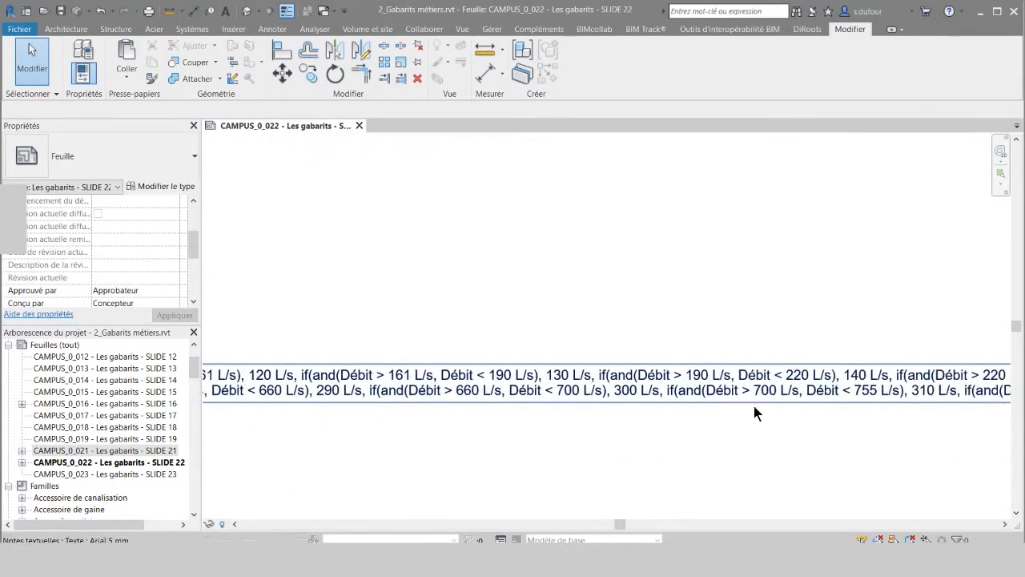
pyautogui.scroll(-3, 709, 380)
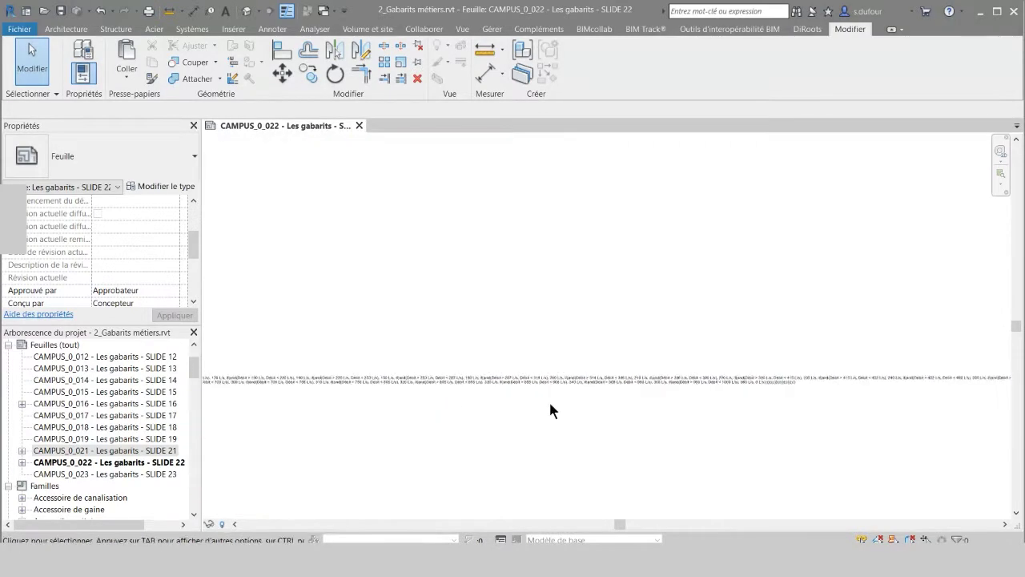
pyautogui.scroll(5, 714, 372)
# Read through the long if(and(Débit …)) formula note, then return to the Calculs EP area.
pyautogui.moveTo(659, 396); pyautogui.dragTo(990, 396, button='middle')
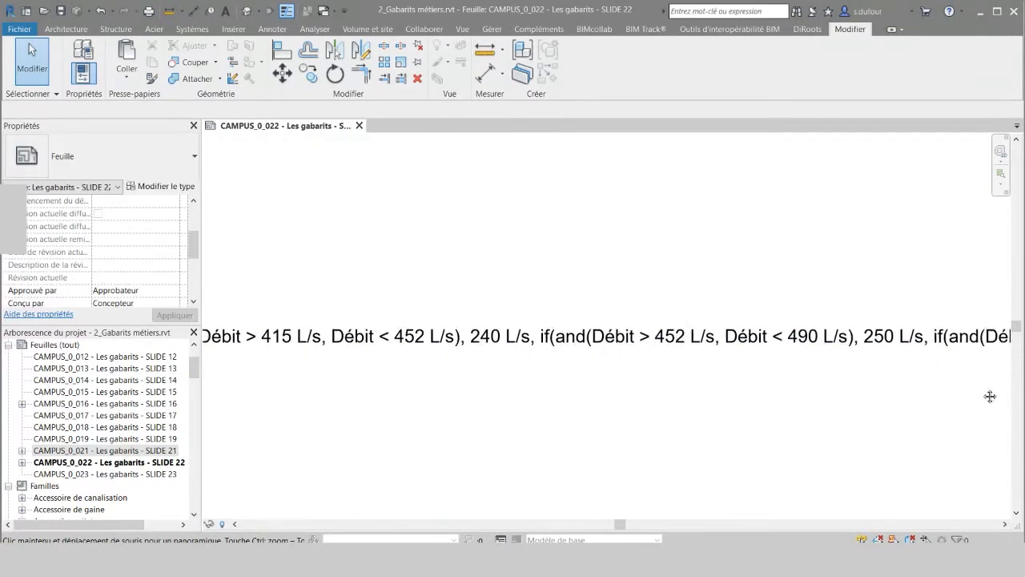
pyautogui.hscroll(-3, 361, 377)
pyautogui.scroll(-2, 890, 368)
pyautogui.scroll(3, 890, 368)
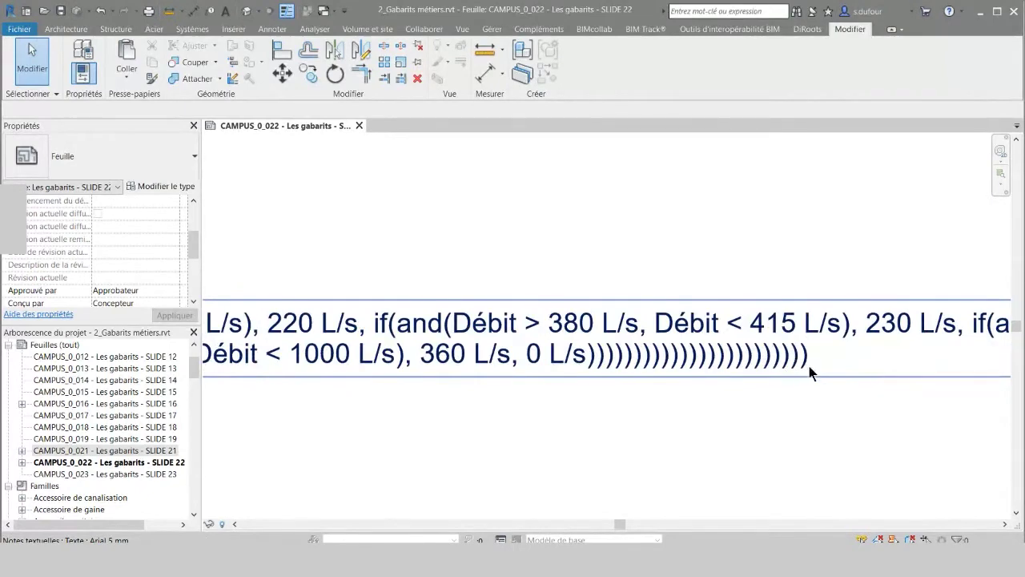
pyautogui.scroll(-4, 818, 353)
pyautogui.scroll(-2, 817, 354)
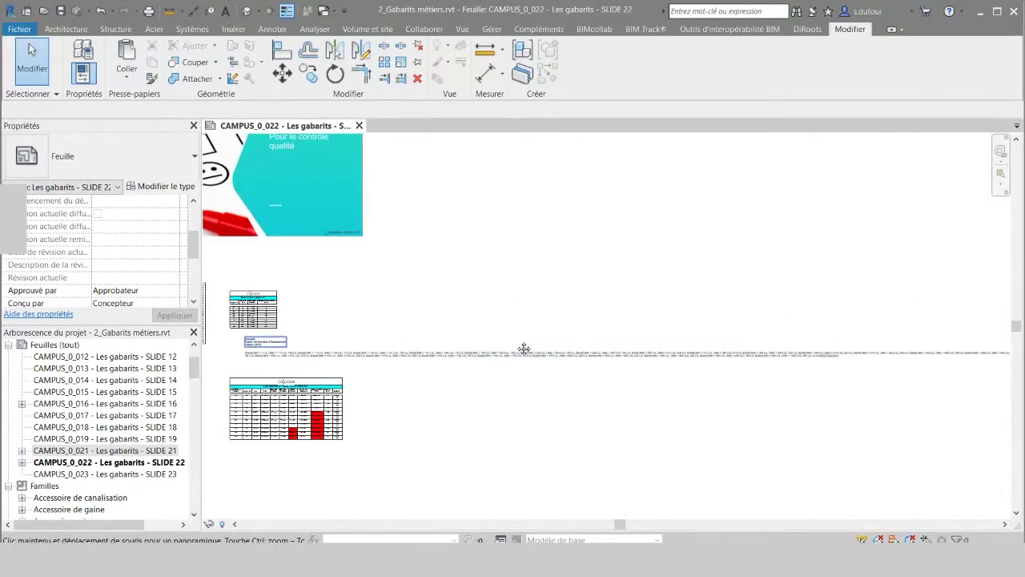
pyautogui.hscroll(-5, 670, 350)
pyautogui.scroll(2, 670, 352)
pyautogui.scroll(2, 677, 312)
pyautogui.scroll(1, 661, 275)
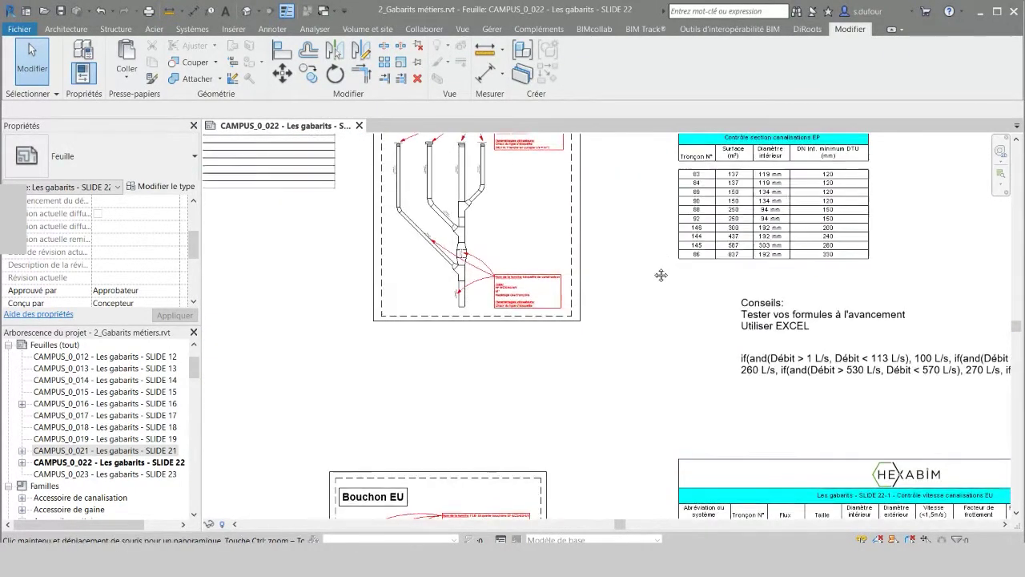
pyautogui.scroll(1, 642, 304)
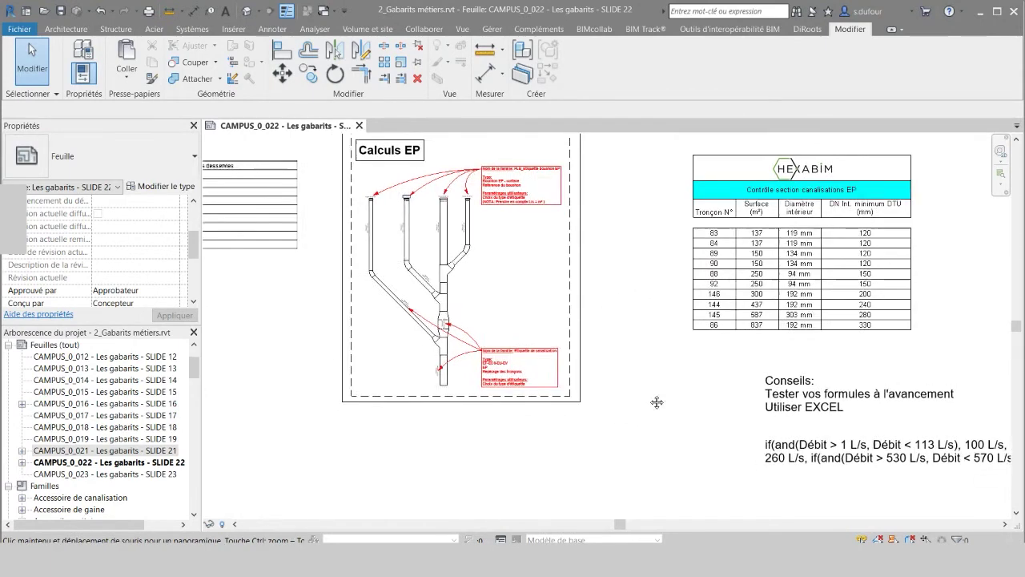
# Pan the sheet past the Bouchon EU drawing to the Contrôle vitesse canalisations EU schedule.
pyautogui.moveTo(611, 378)
pyautogui.mouseDown(button='middle')
pyautogui.moveTo(784, 215)
pyautogui.moveTo(729, 206)
pyautogui.mouseUp(button='middle')
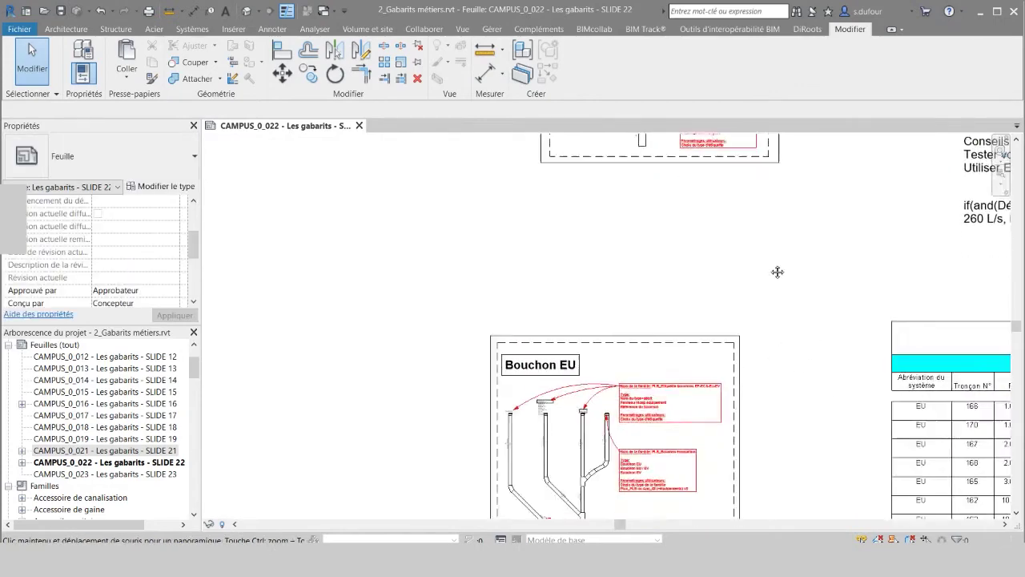
pyautogui.moveTo(743, 319); pyautogui.dragTo(709, 298, button='middle')
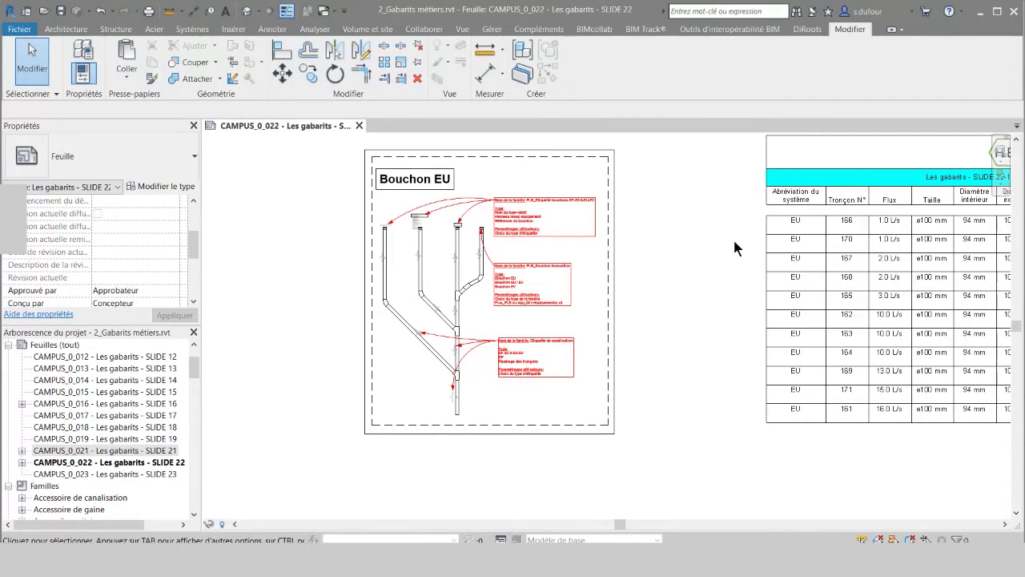
pyautogui.moveTo(733, 249); pyautogui.dragTo(440, 539, button='middle')
pyautogui.moveTo(734, 208); pyautogui.dragTo(761, 330, button='middle')
pyautogui.scroll(1, 761, 329)
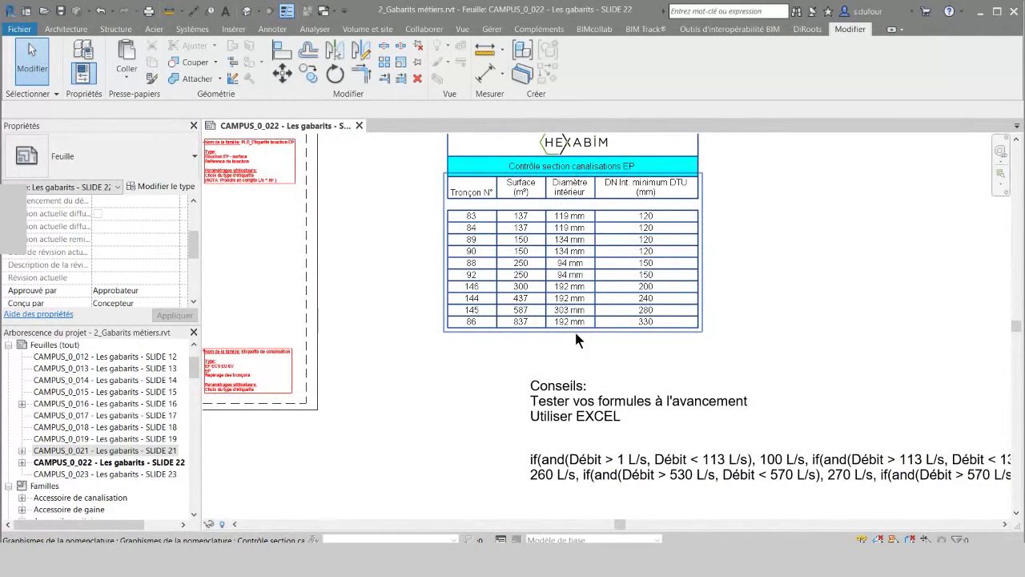
pyautogui.moveTo(574, 339)
pyautogui.mouseDown(button='middle')
pyautogui.moveTo(828, 238)
pyautogui.moveTo(734, 234)
pyautogui.moveTo(723, 222)
pyautogui.mouseUp(button='middle')
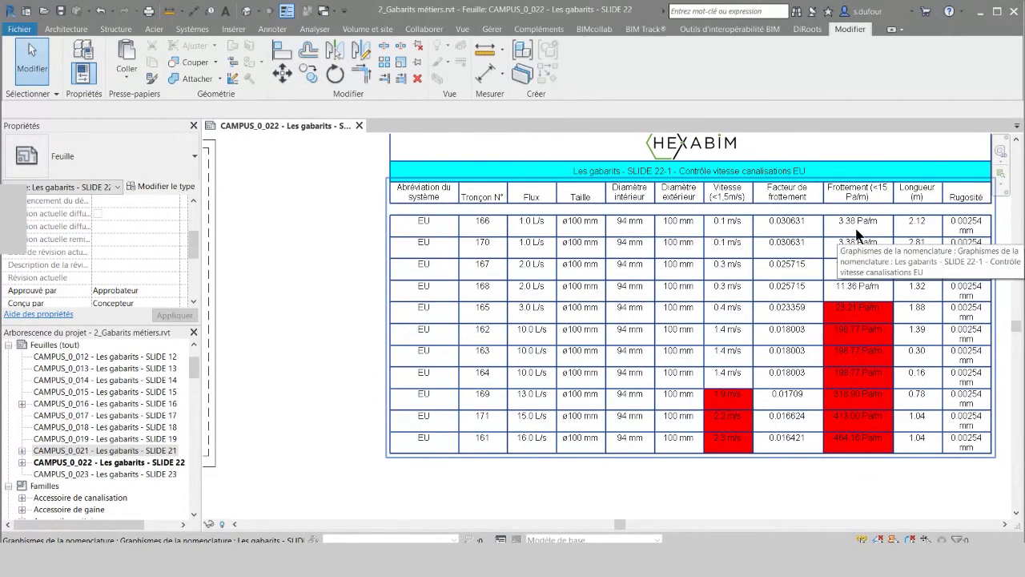
# Open the Contrôle vitesse canalisations EU schedule in its own view with its formatting properties.
pyautogui.click(788, 348)
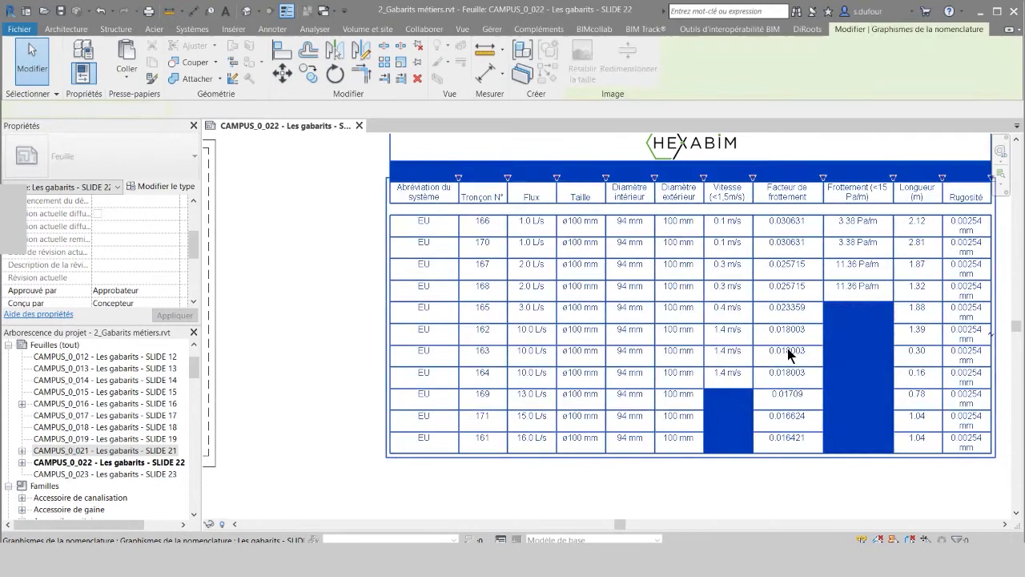
pyautogui.doubleClick(896, 405)
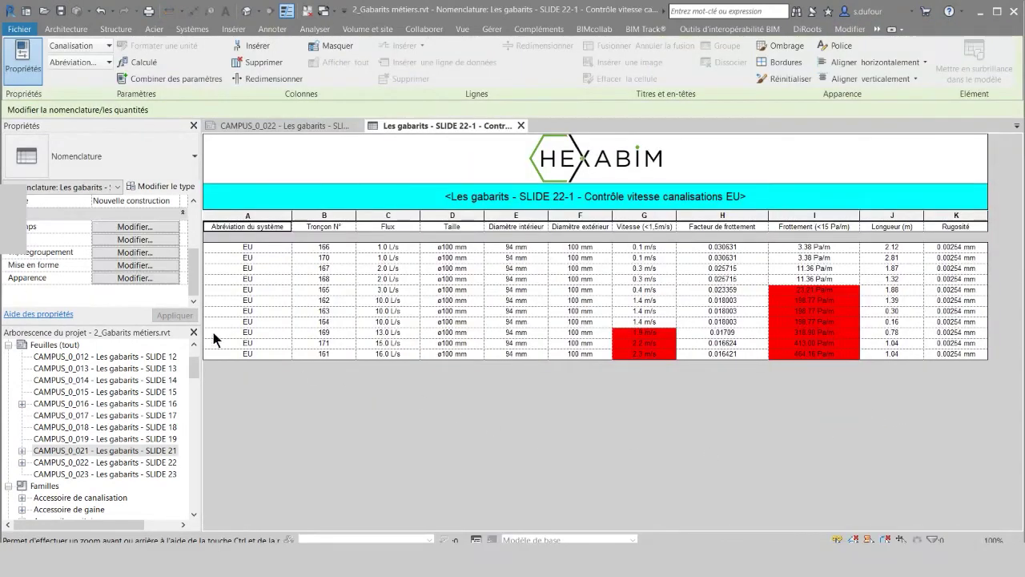
pyautogui.click(134, 265)
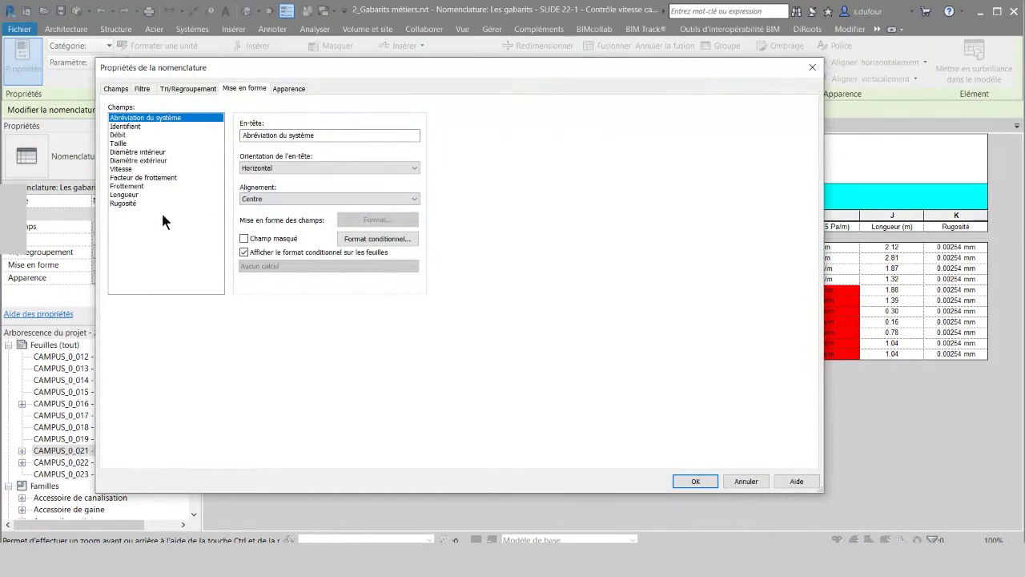
pyautogui.moveTo(680, 68); pyautogui.dragTo(590, 59)
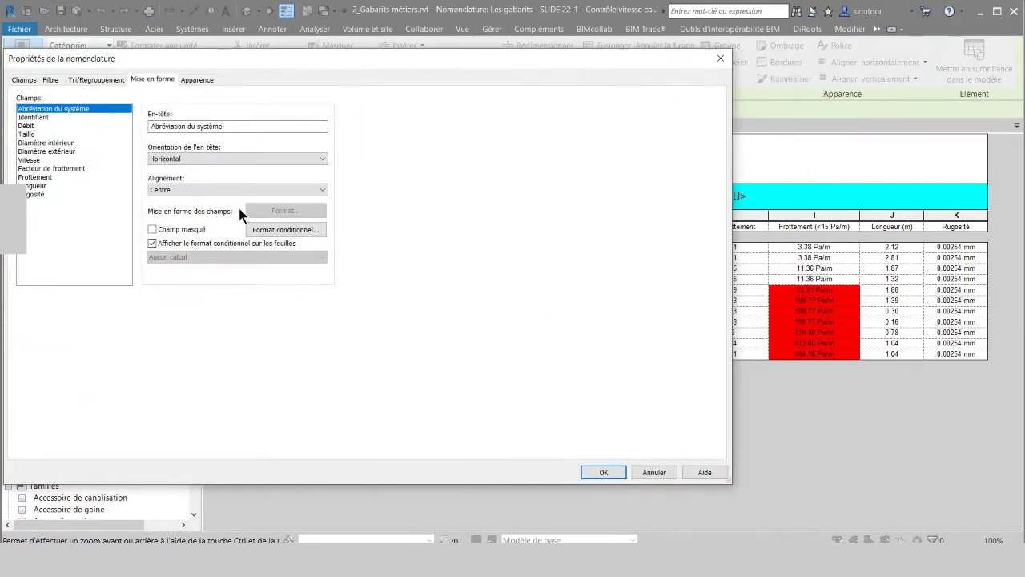
# Apply the Frottement > 15.00 Pa/m red conditional format and return to the sheet.
pyautogui.click(67, 169)
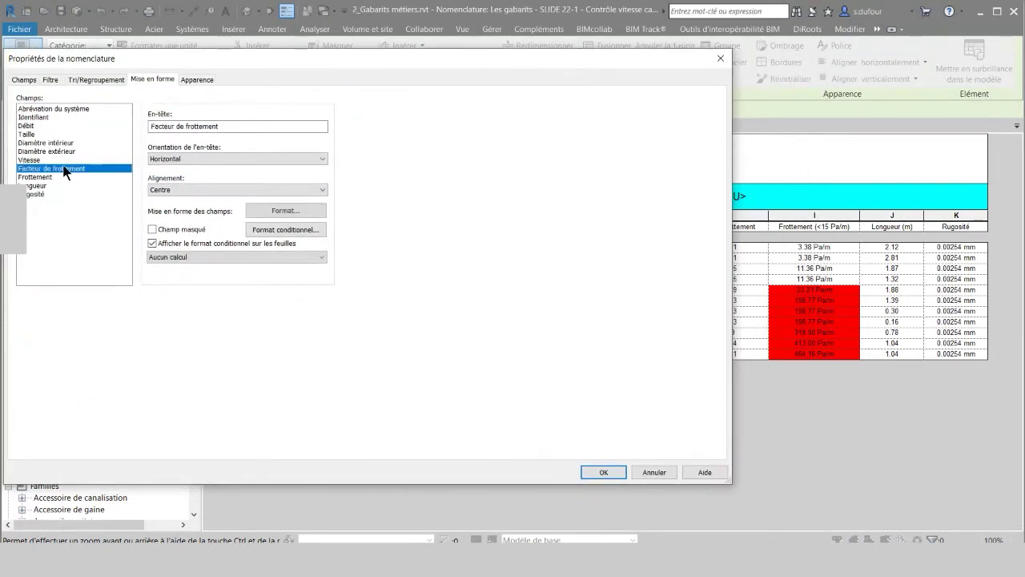
pyautogui.click(50, 177)
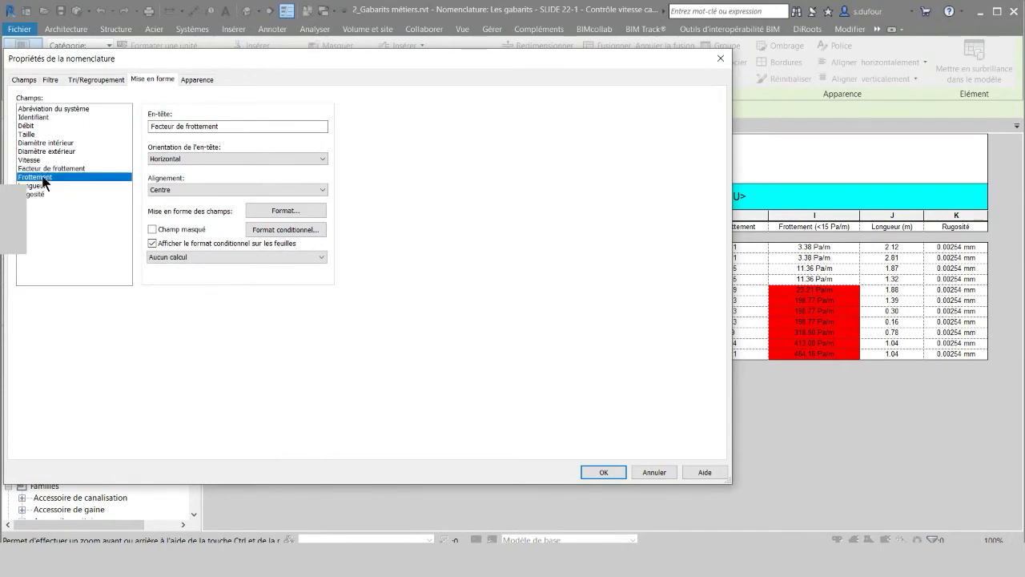
pyautogui.click(286, 230)
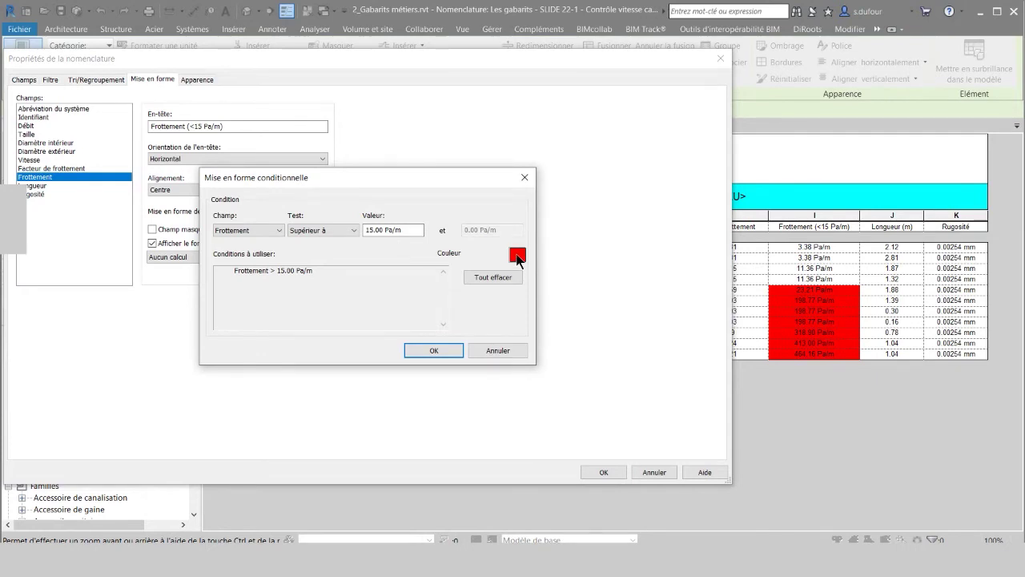
pyautogui.click(426, 351)
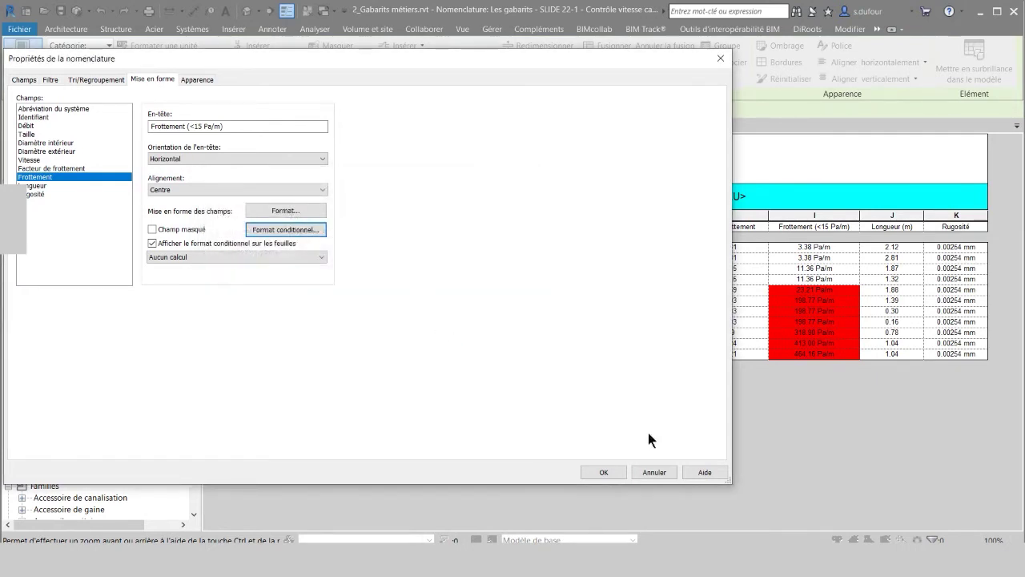
pyautogui.click(655, 475)
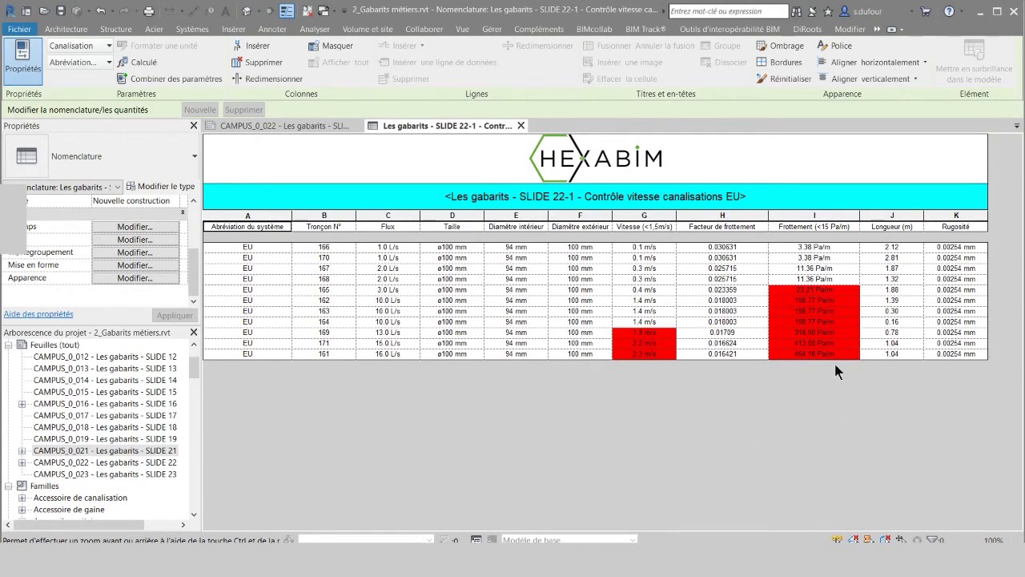
pyautogui.click(521, 126)
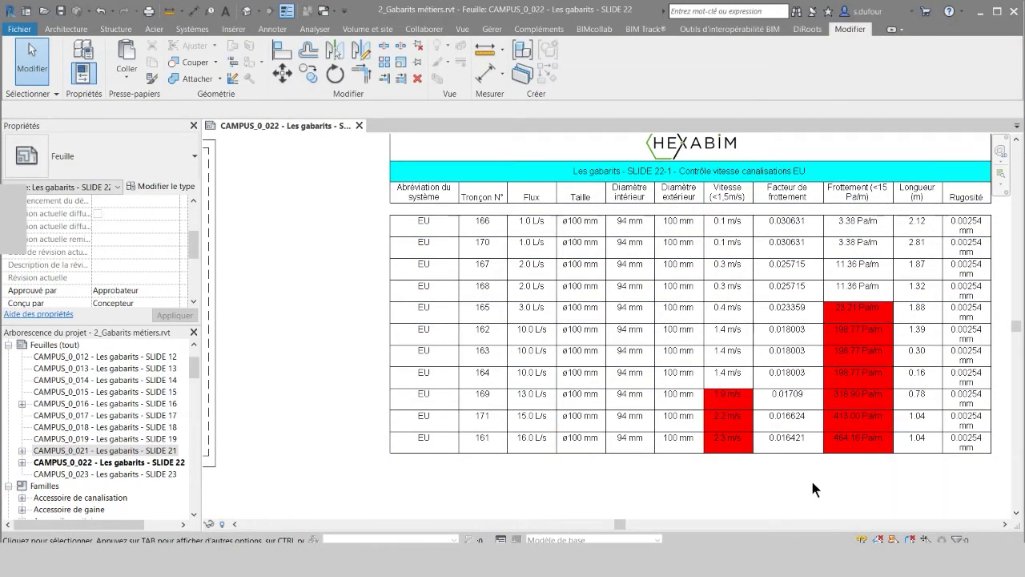
# Zoom around sheet CAMPUS_0_022 to bring the EP pipe diagram into view.
pyautogui.scroll(-1, 805, 462)
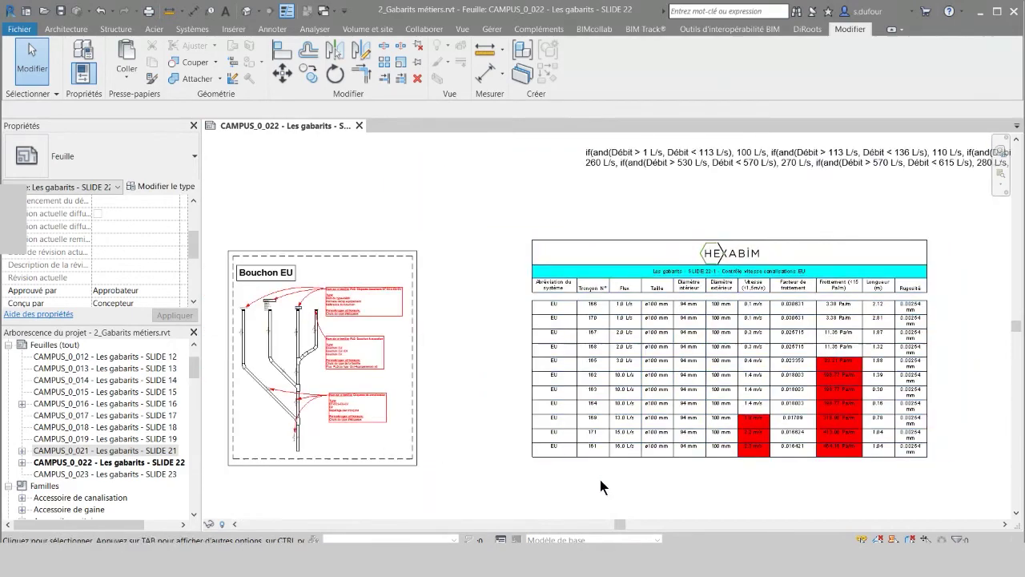
pyautogui.scroll(2, 273, 392)
pyautogui.scroll(2, 272, 392)
pyautogui.scroll(2, 270, 383)
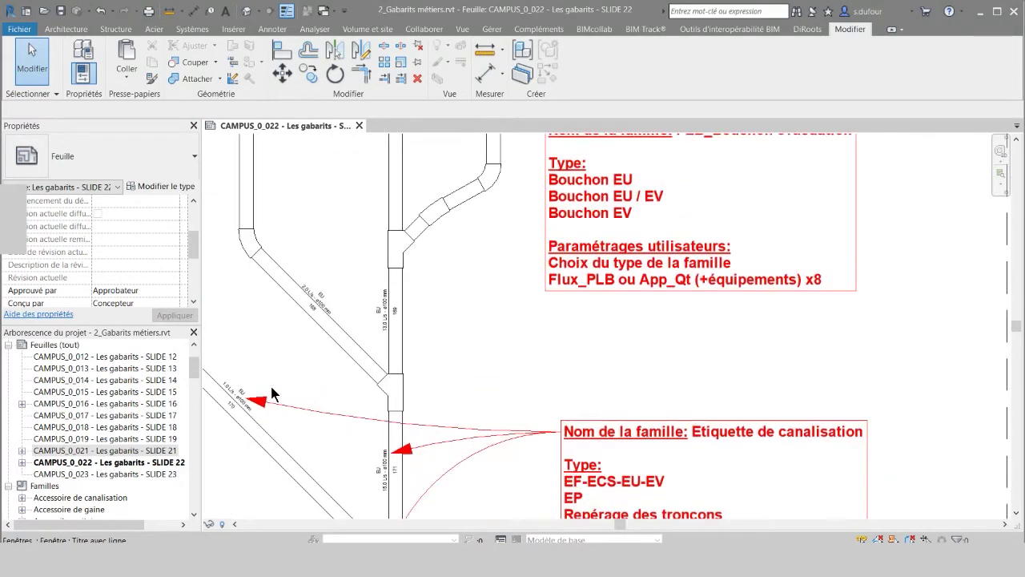
pyautogui.scroll(2, 270, 383)
pyautogui.scroll(-2, 486, 256)
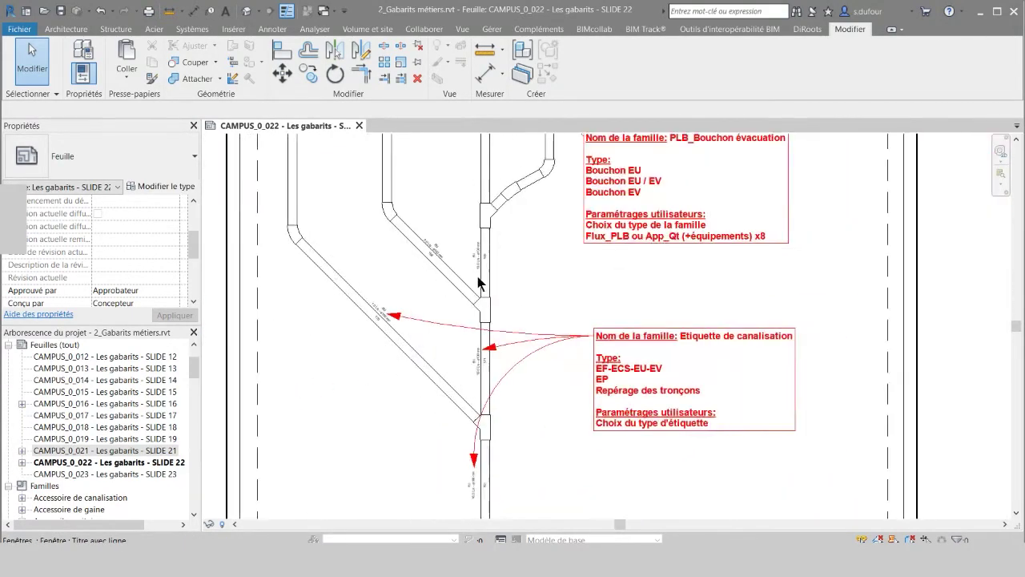
pyautogui.scroll(-2, 481, 286)
pyautogui.scroll(-1, 559, 449)
pyautogui.scroll(-1, 570, 334)
pyautogui.scroll(-1, 570, 229)
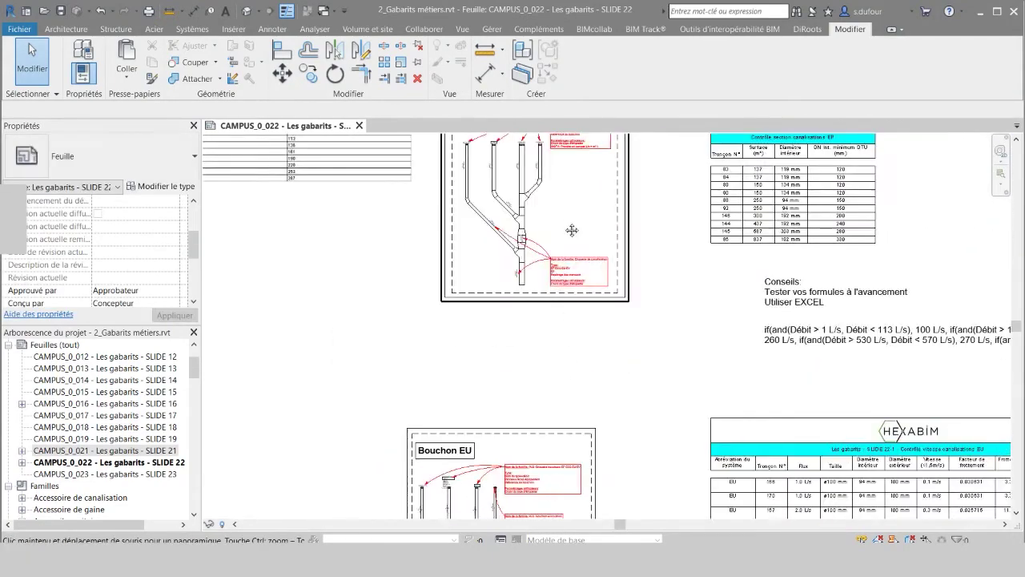
pyautogui.moveTo(569, 229)
pyautogui.mouseDown(button='middle')
pyautogui.moveTo(538, 398)
pyautogui.moveTo(655, 255)
pyautogui.moveTo(559, 202)
pyautogui.mouseUp(button='middle')
pyautogui.scroll(3, 538, 398)
pyautogui.scroll(-2, 552, 407)
pyautogui.scroll(-2, 551, 407)
pyautogui.scroll(-2, 572, 419)
pyautogui.scroll(3, 476, 245)
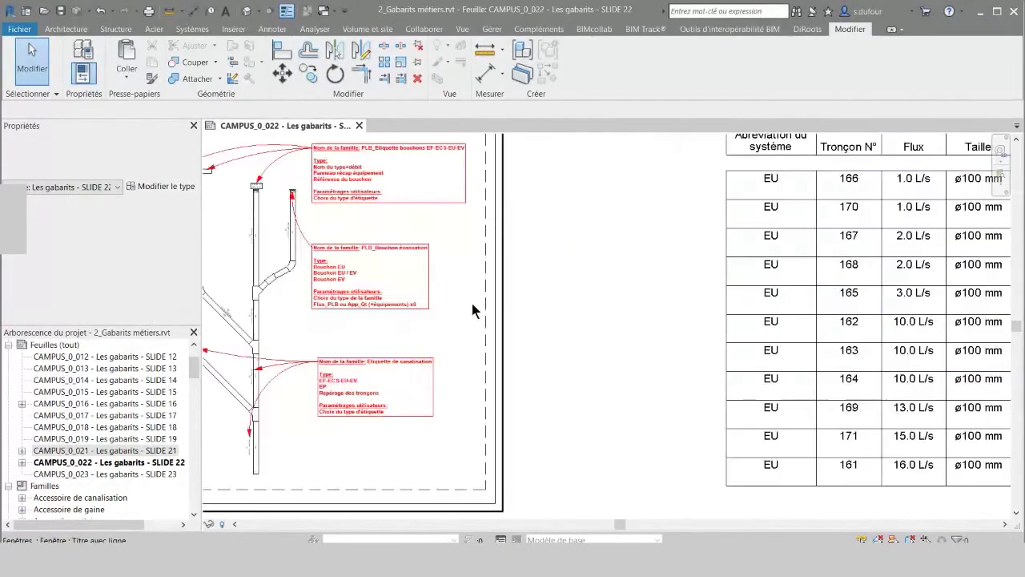
# Pan across the EU schedule's left columns to pipe 169 in the Bouchon EU drawing.
pyautogui.moveTo(631, 297); pyautogui.dragTo(533, 325, button='middle')
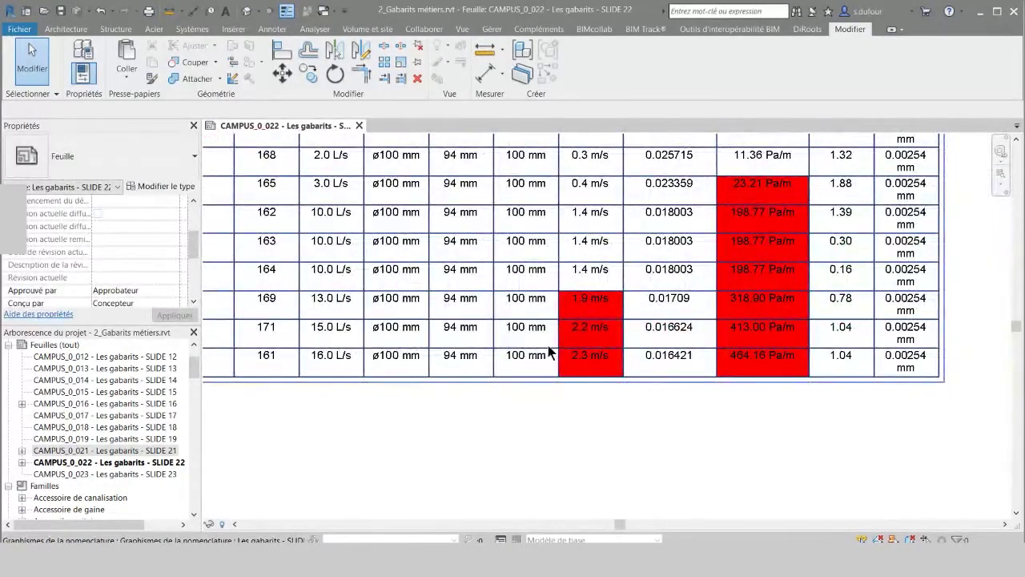
pyautogui.moveTo(588, 305)
pyautogui.mouseDown(button='middle')
pyautogui.moveTo(680, 307)
pyautogui.moveTo(686, 322)
pyautogui.mouseUp(button='middle')
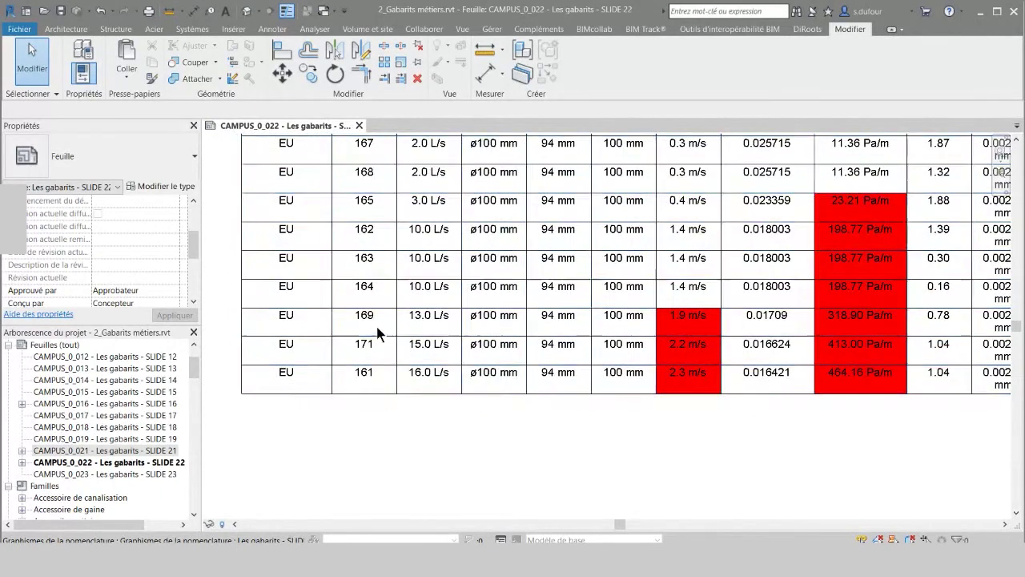
pyautogui.scroll(-3, 779, 368)
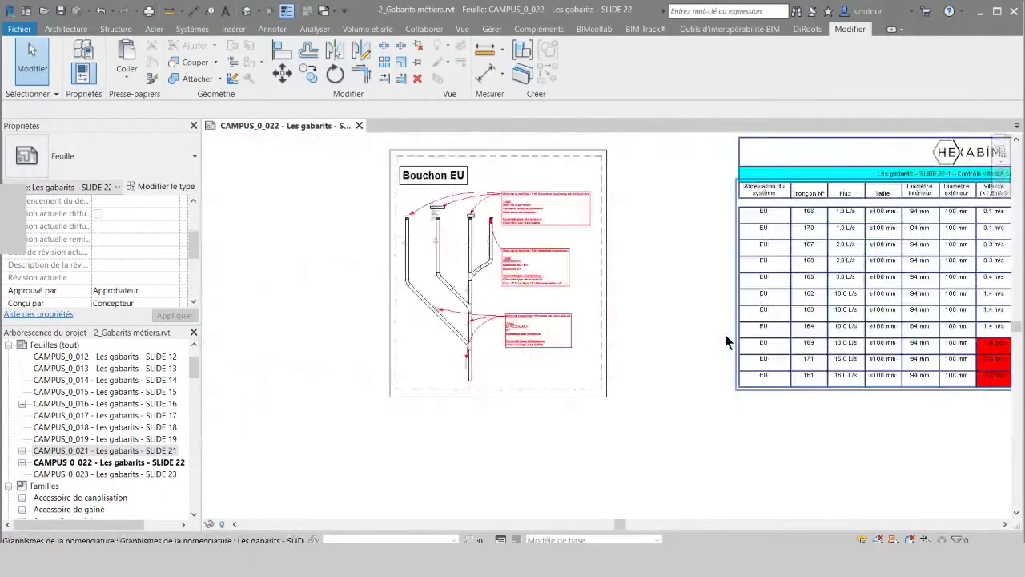
pyautogui.scroll(-2, 780, 369)
pyautogui.scroll(3, 559, 339)
pyautogui.scroll(3, 485, 344)
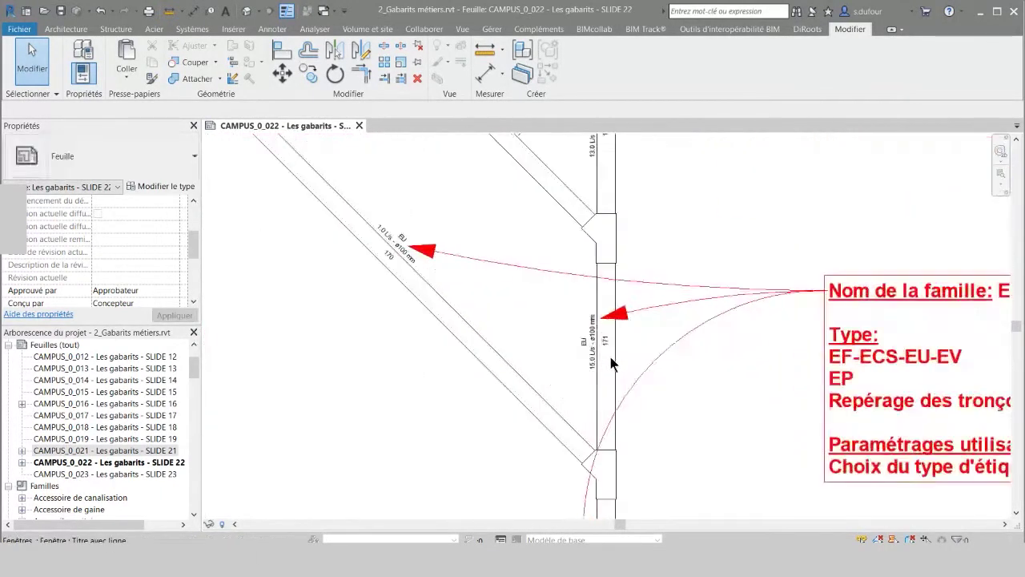
pyautogui.scroll(1, 613, 360)
pyautogui.scroll(-1, 693, 406)
pyautogui.moveTo(693, 406)
pyautogui.mouseDown(button='middle')
pyautogui.moveTo(599, 347)
pyautogui.moveTo(612, 518)
pyautogui.mouseUp(button='middle')
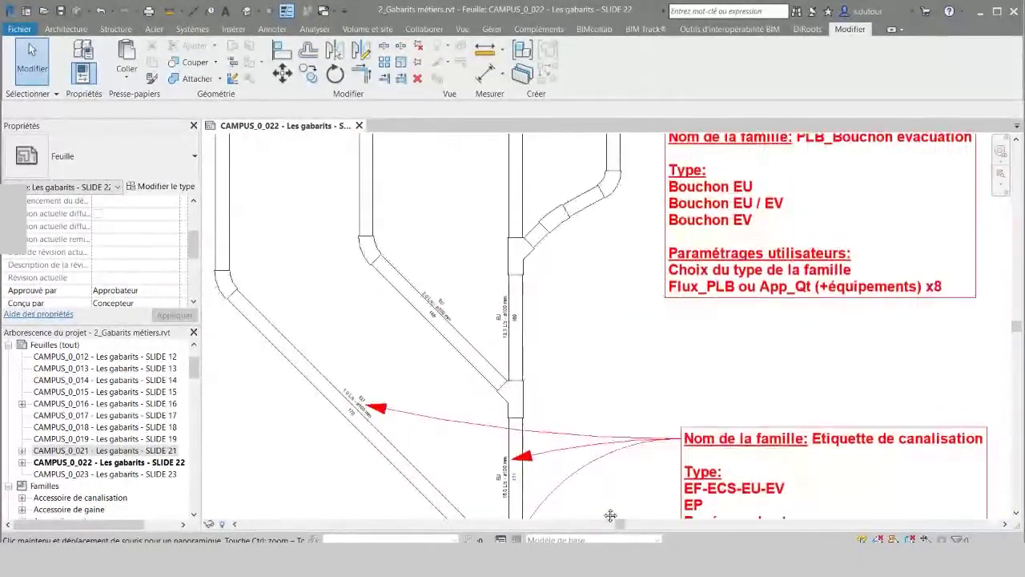
pyautogui.scroll(3, 547, 362)
# Activate the Bouchon EU viewport and select pipe 169, keeping the EU schedule visible.
pyautogui.click(527, 360)
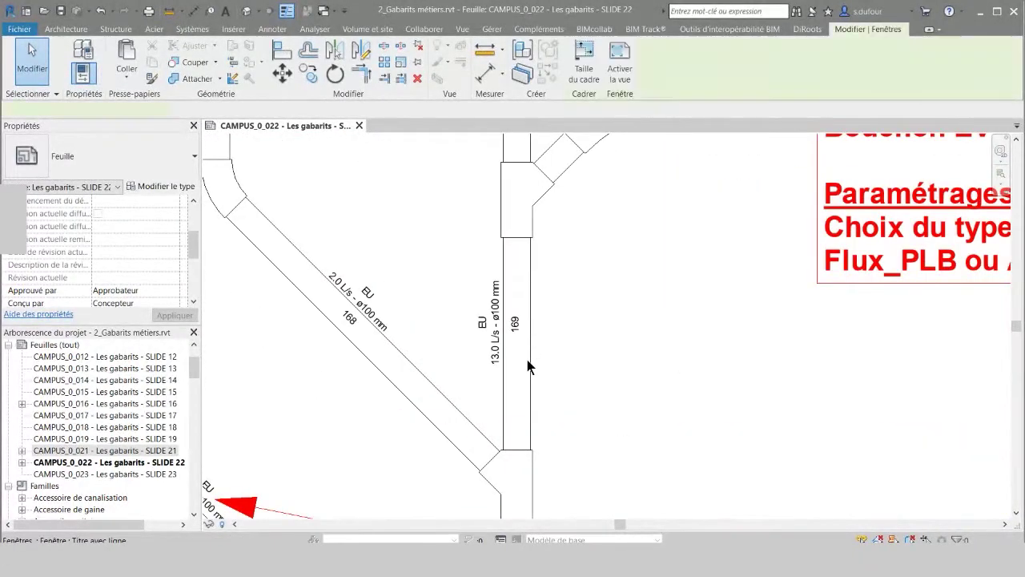
pyautogui.doubleClick(530, 370)
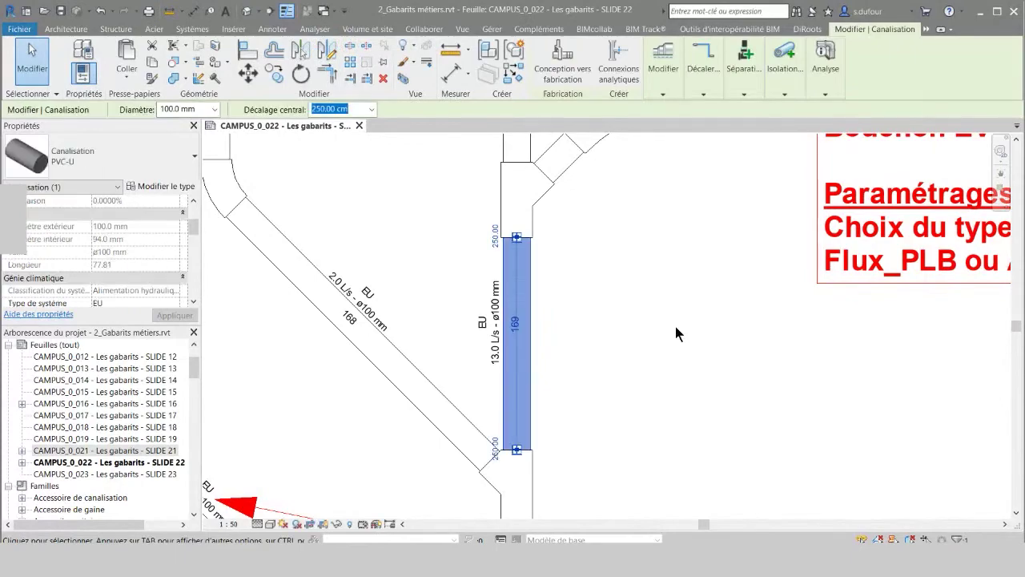
pyautogui.scroll(-5, 673, 322)
pyautogui.moveTo(862, 394); pyautogui.dragTo(411, 312, button='middle')
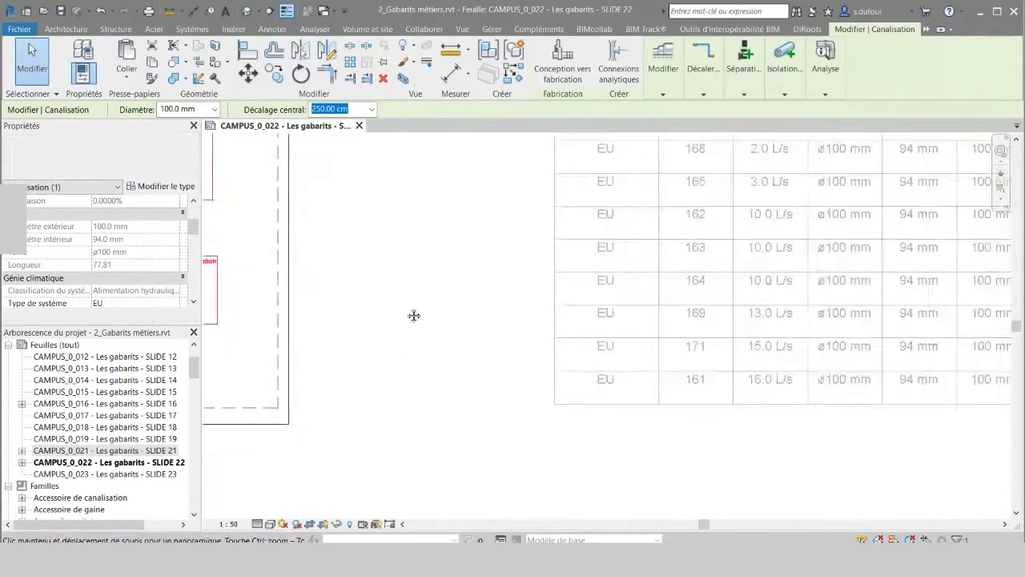
pyautogui.moveTo(751, 359); pyautogui.dragTo(590, 360, button='middle')
pyautogui.scroll(-2, 640, 411)
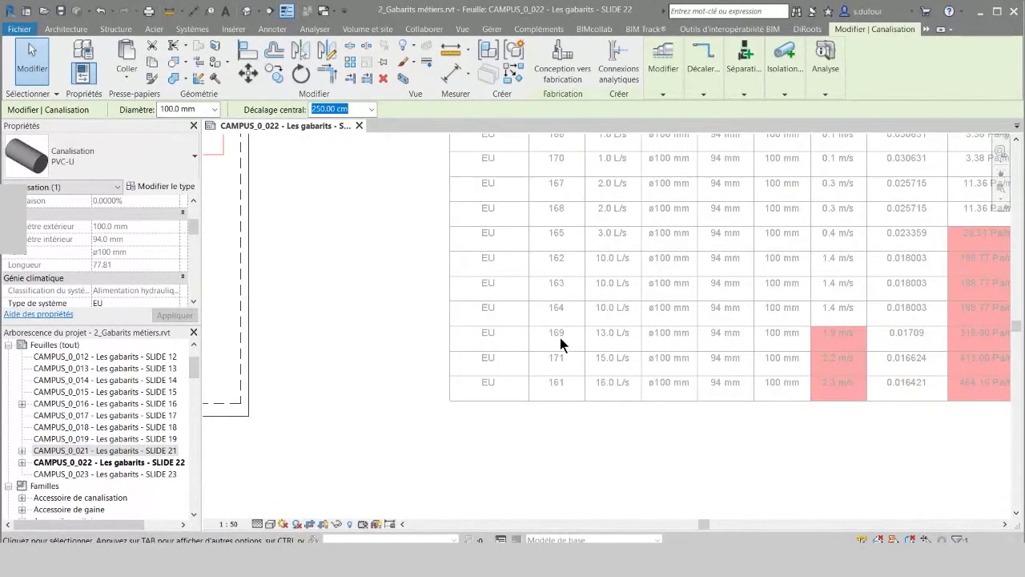
# Resize pipe 169 to 140.0 mm so its schedule velocity drops to 0.9 m/s.
pyautogui.click(214, 109)
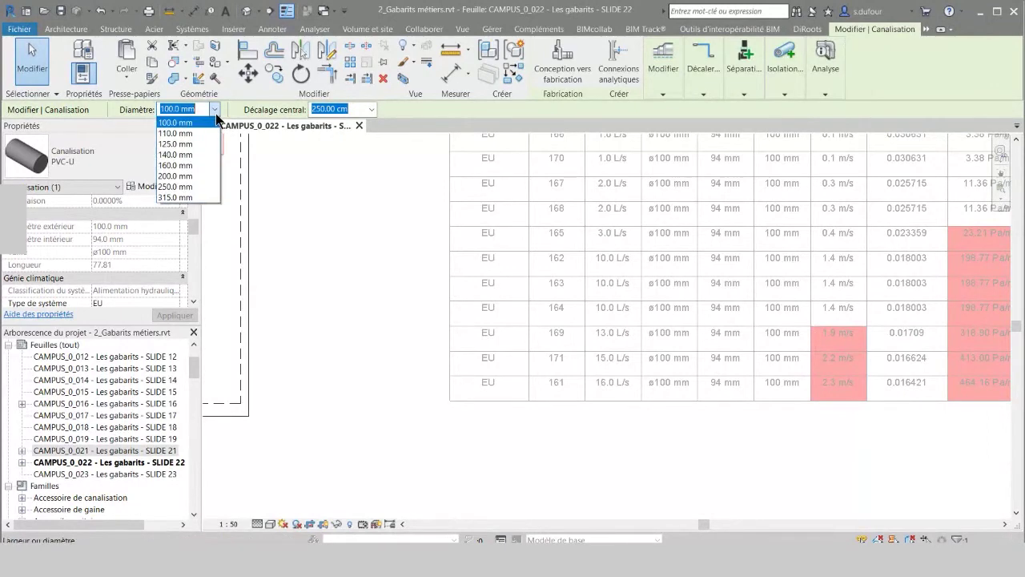
pyautogui.click(177, 156)
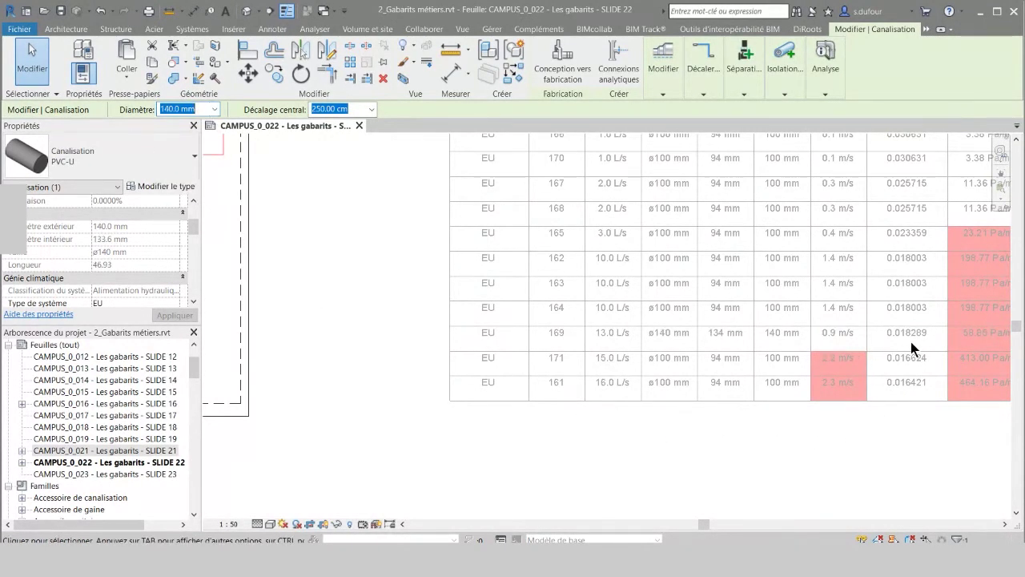
pyautogui.scroll(2, 812, 385)
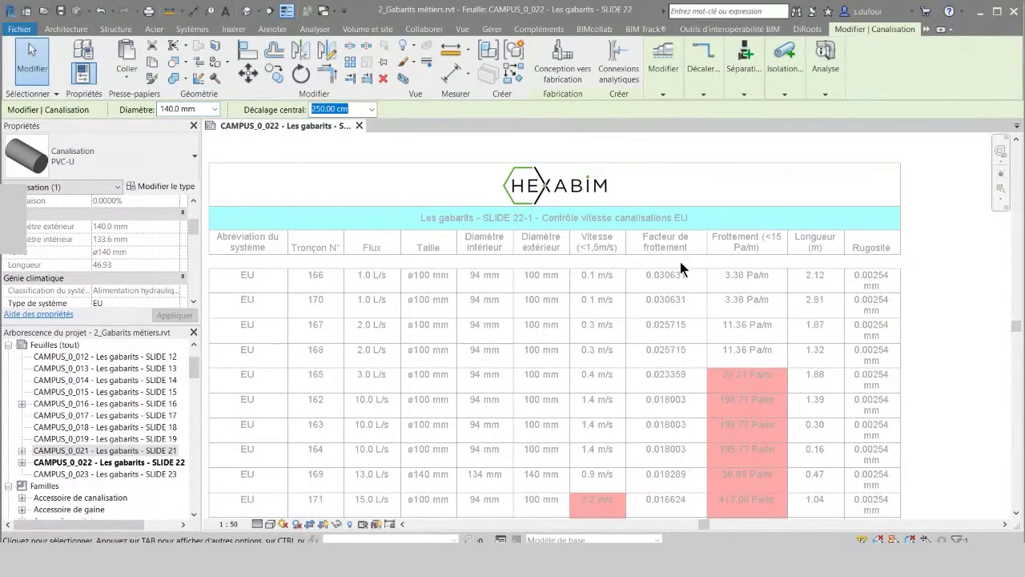
pyautogui.scroll(-3, 679, 483)
pyautogui.scroll(-1, 673, 373)
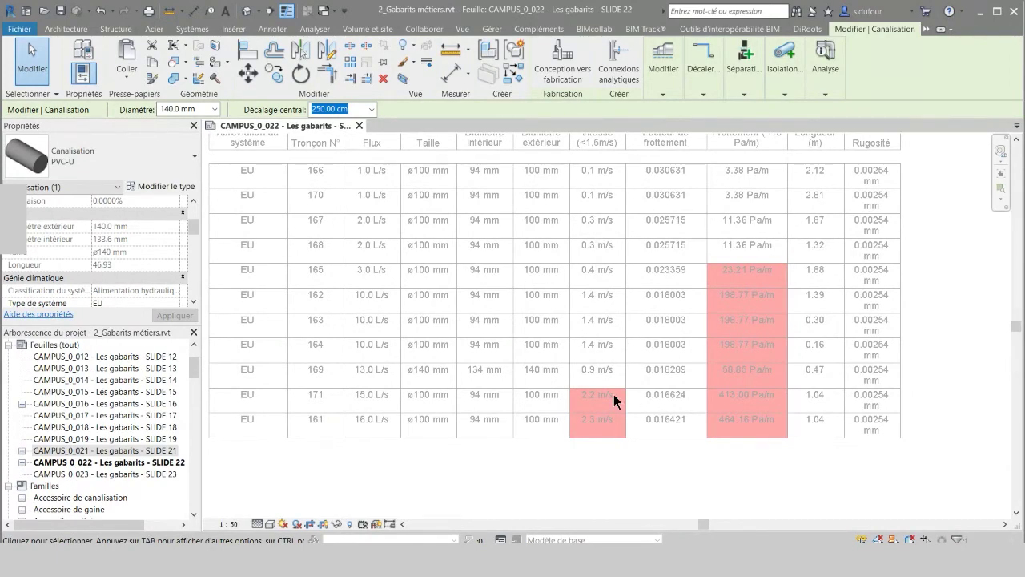
pyautogui.scroll(-2, 709, 373)
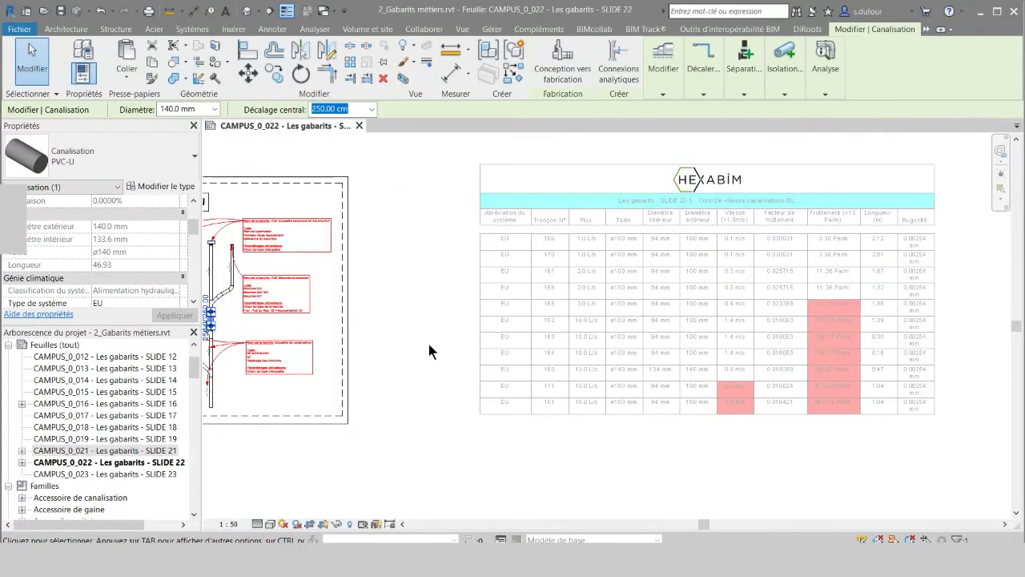
pyautogui.click(429, 344)
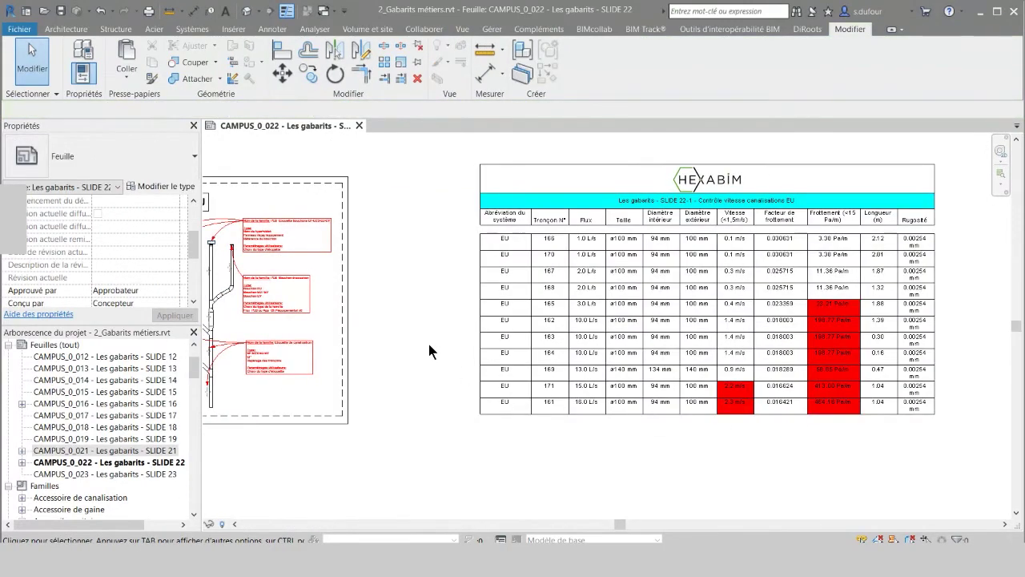